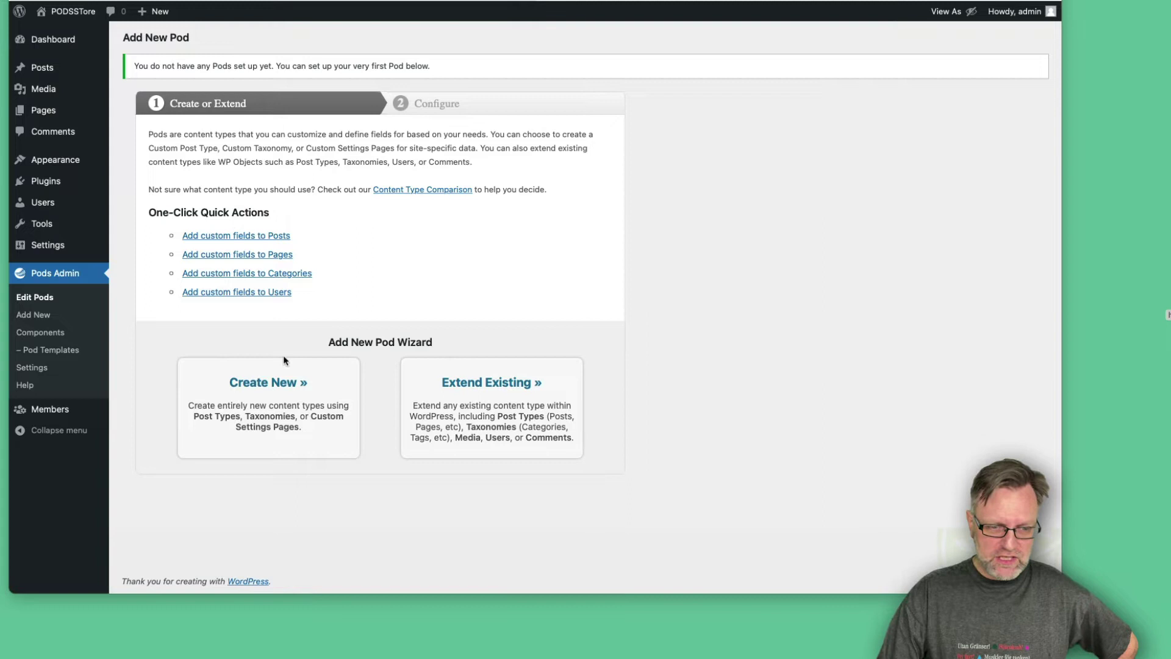
Start a new pod with singular label 'Product' and plural label 'Products', fixing the plural's typo
click(266, 387)
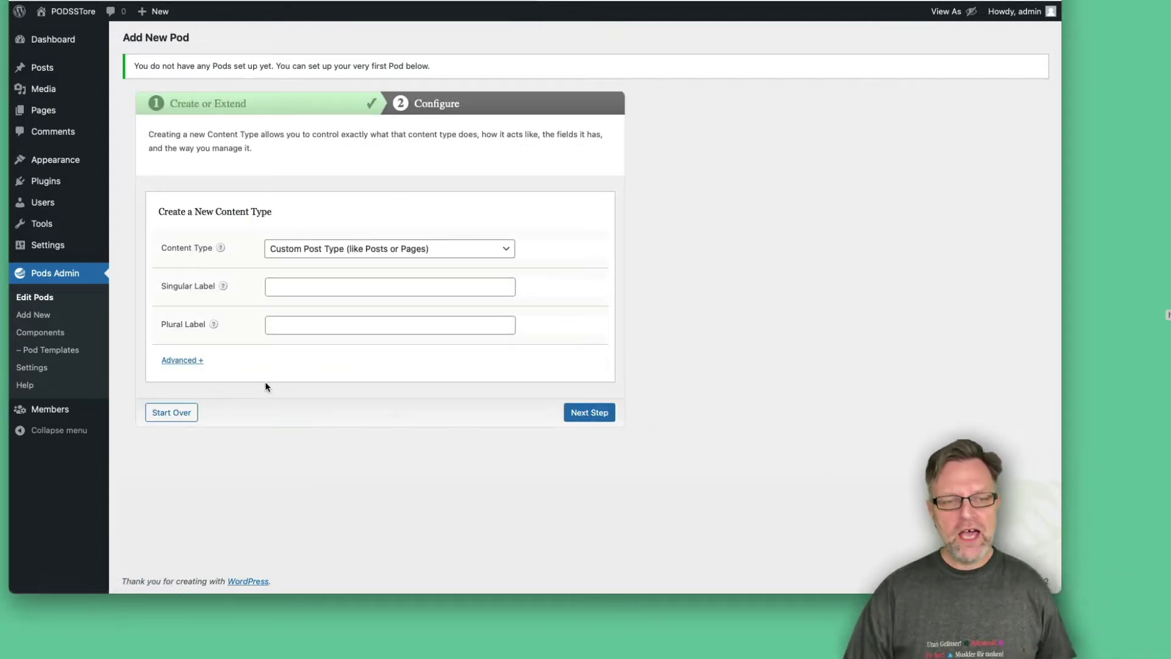
click(297, 287)
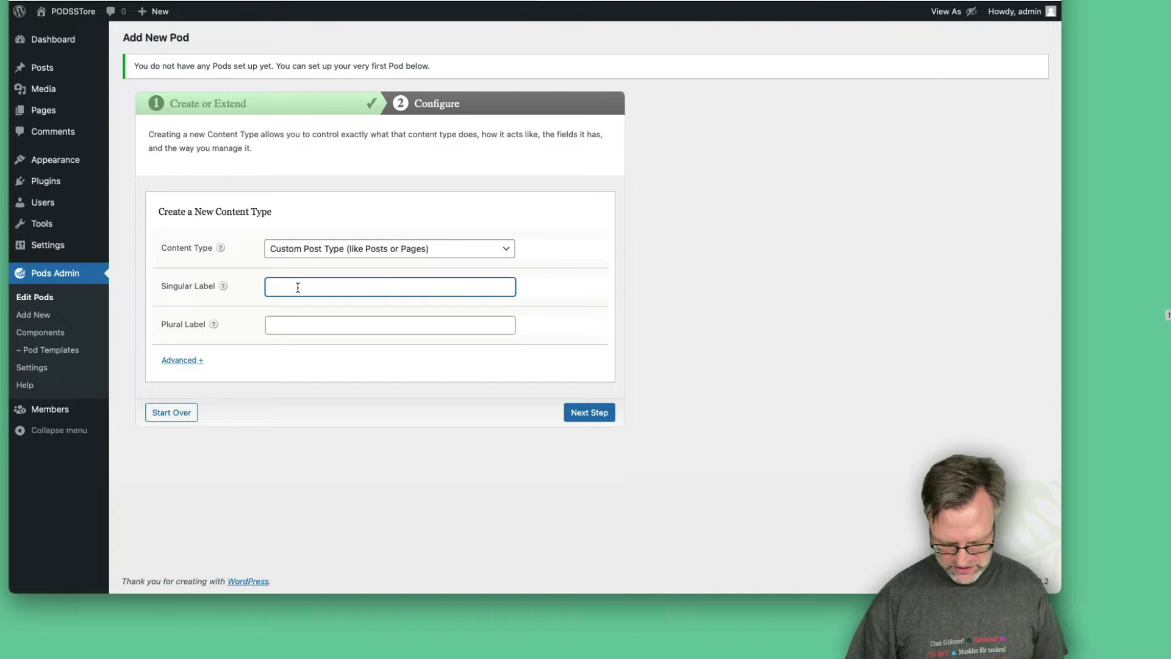
text(Product)
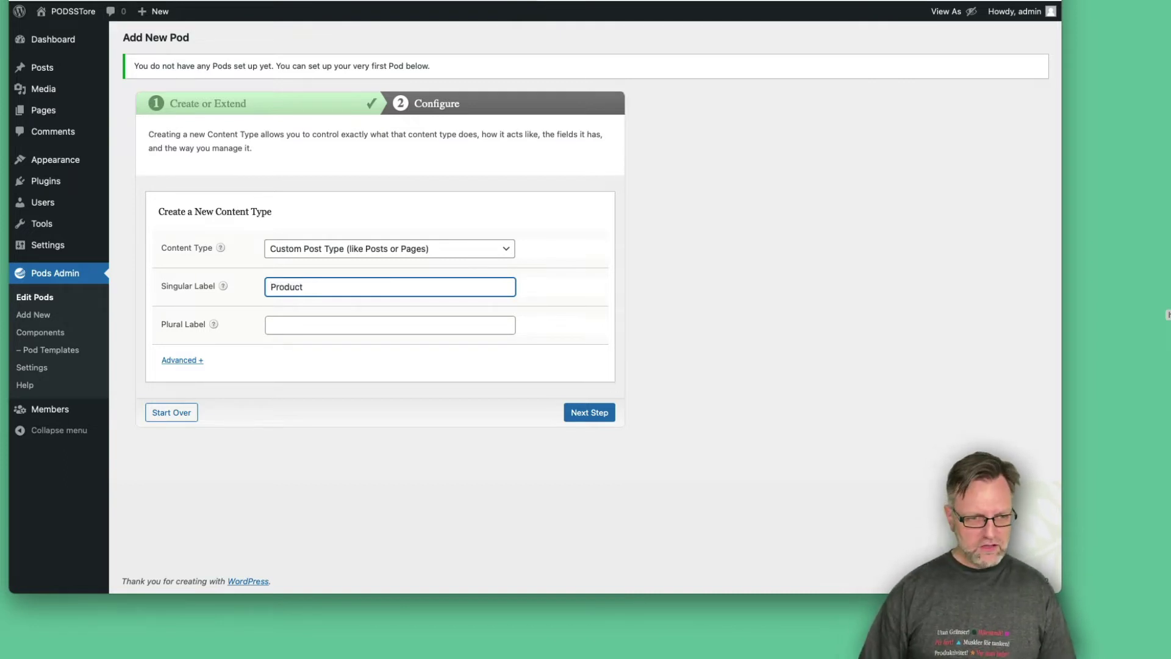
key(Tab)
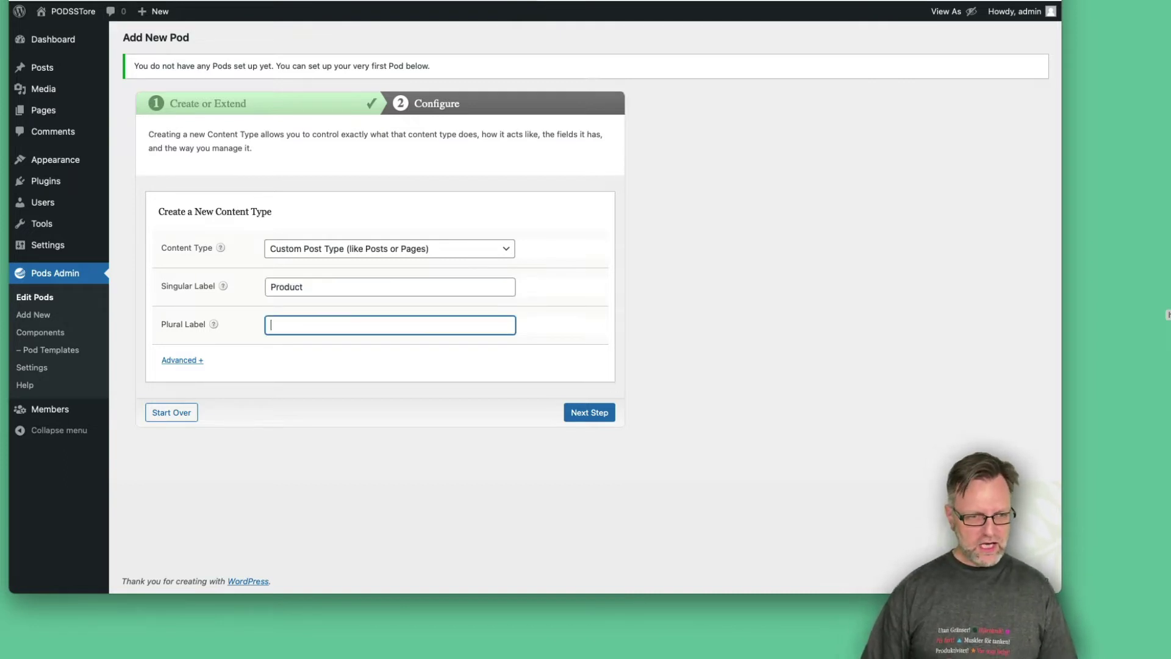
text(Pr)
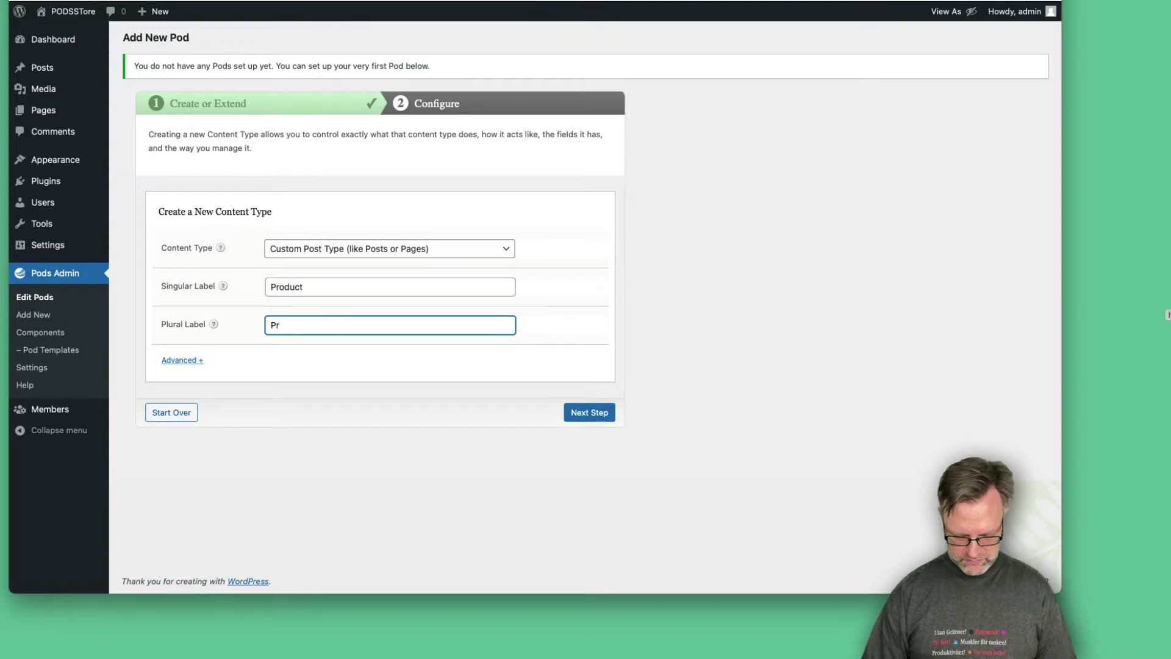
text(odcuts)
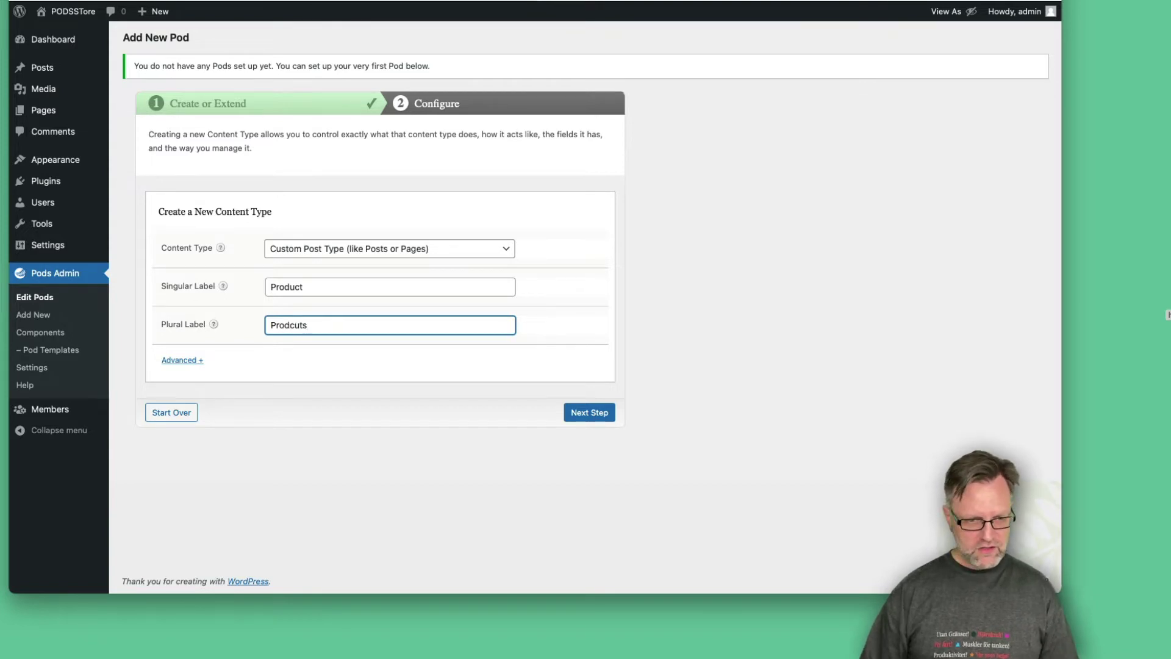
key(BackSpace)
key(BackSpace)
key(BackSpace)
key(BackSpace)
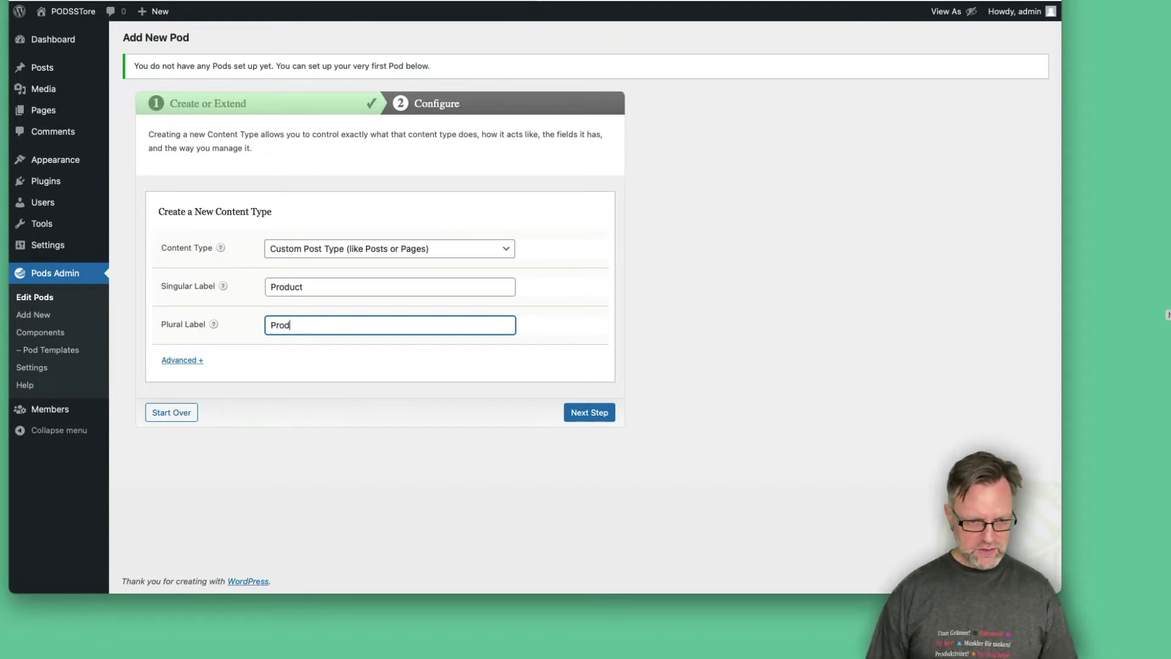
text(ucts)
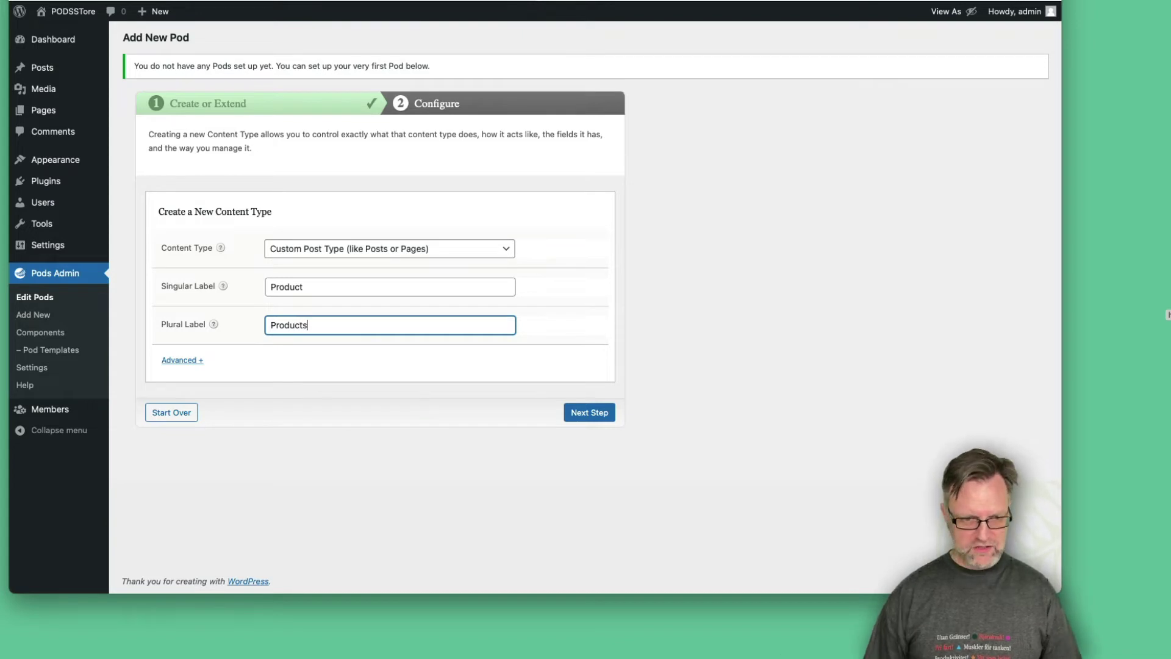
Create the pod and review its Labels tab, which shows Products and Product
click(589, 414)
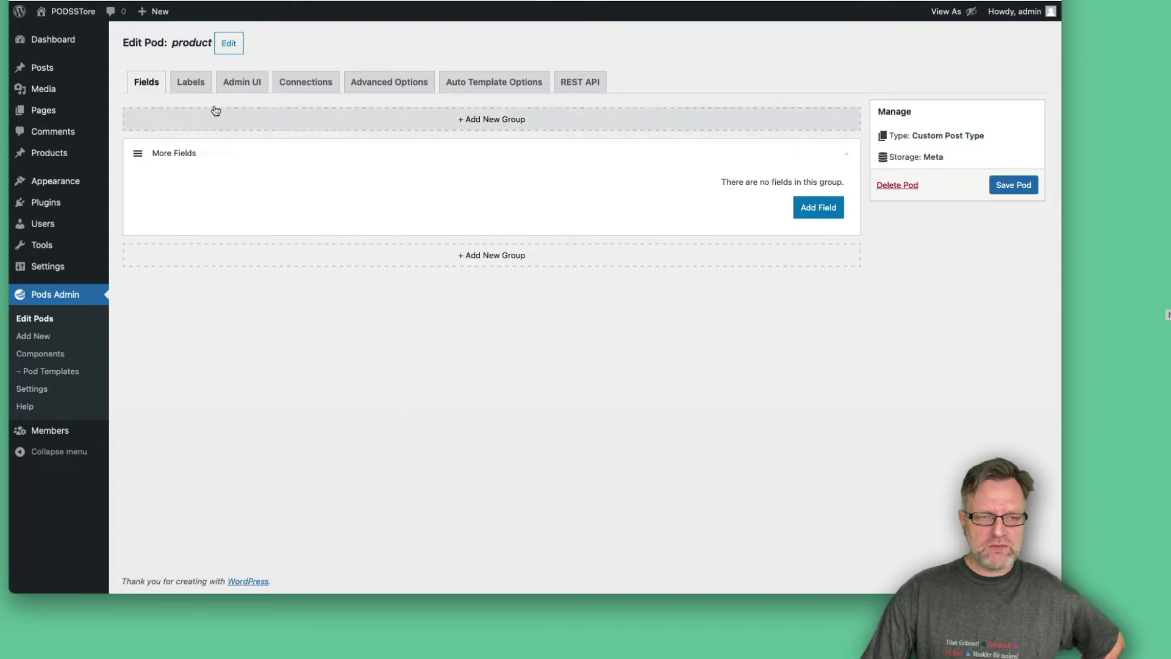
click(199, 90)
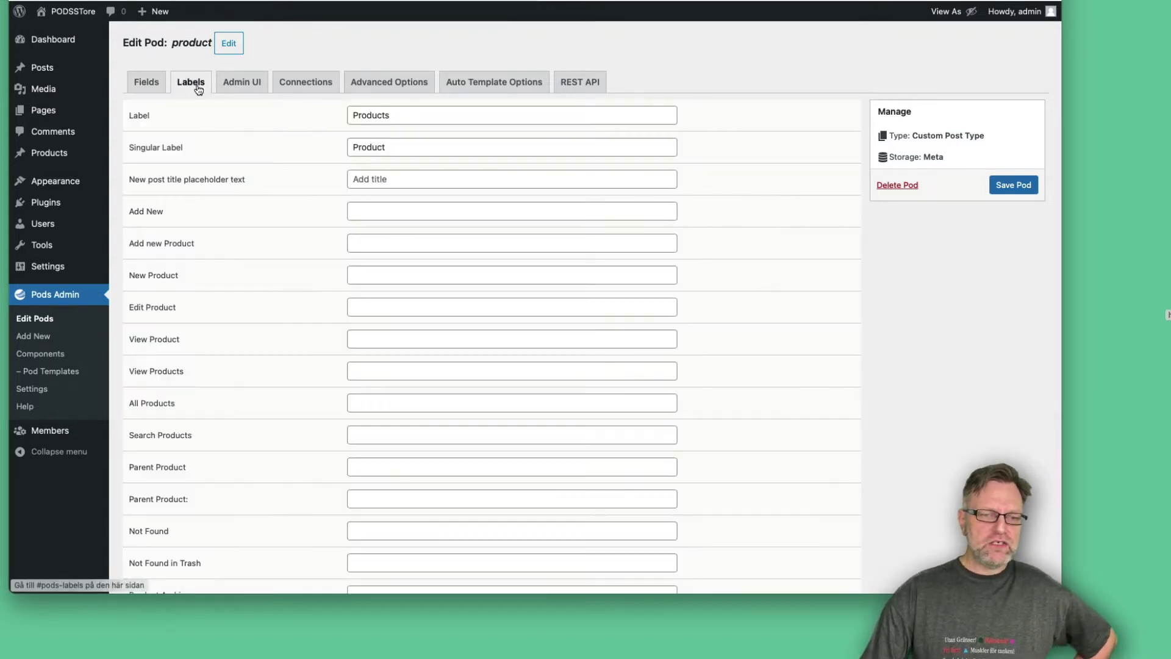
scroll(296, 244, down, 3)
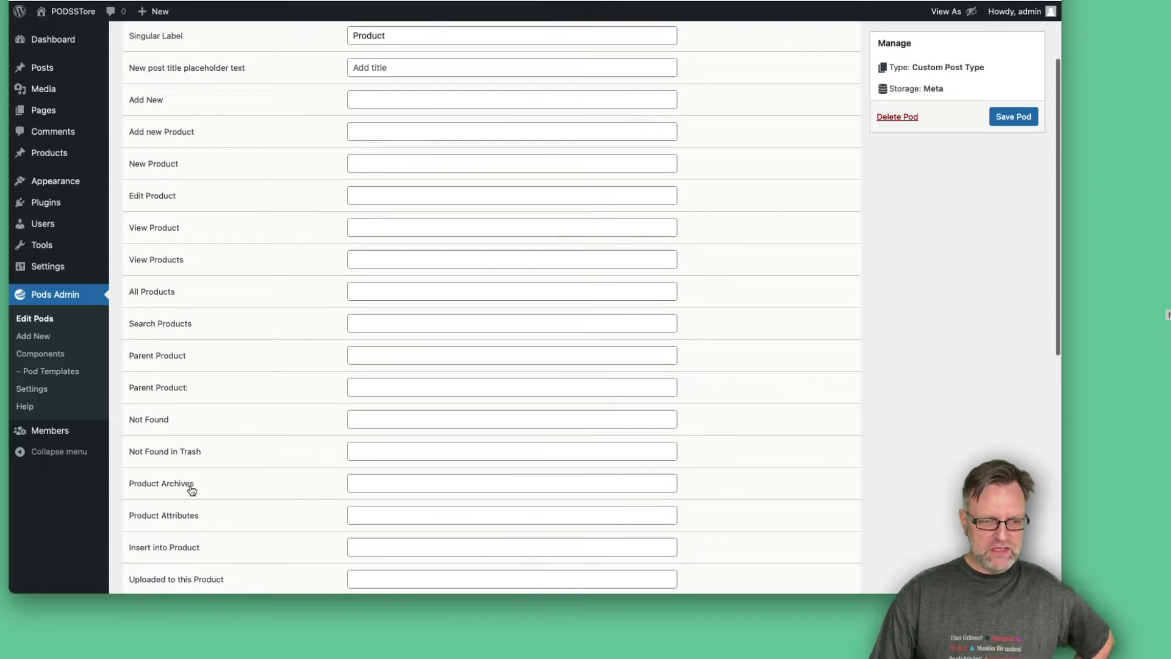
scroll(200, 488, up, 2)
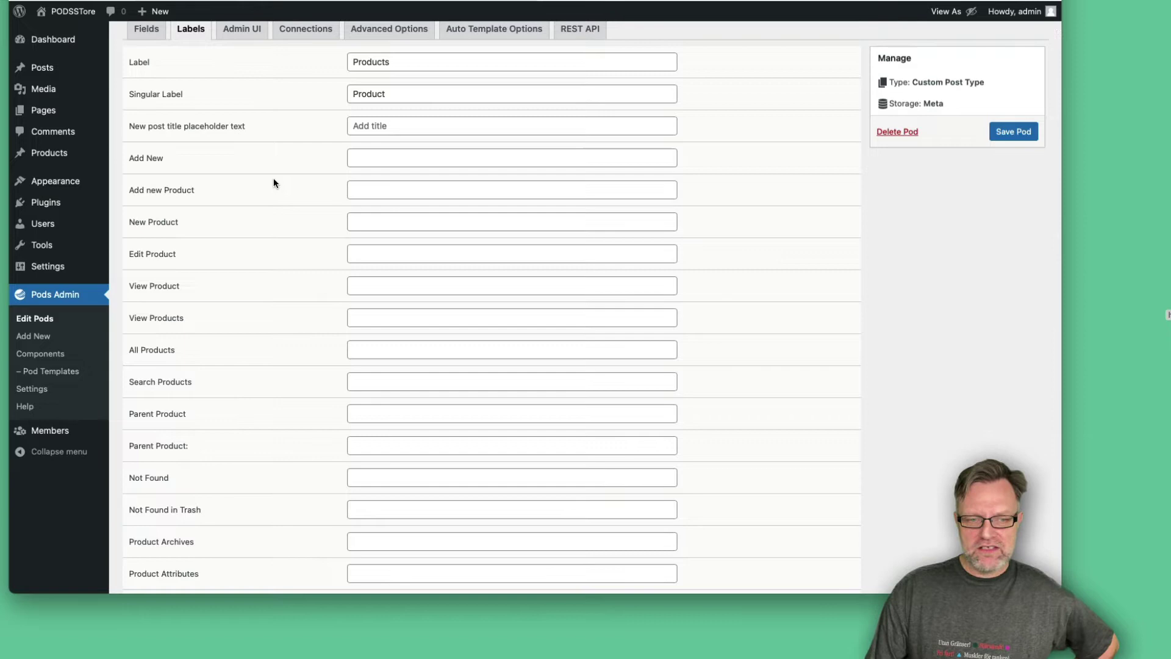
scroll(274, 178, up, 2)
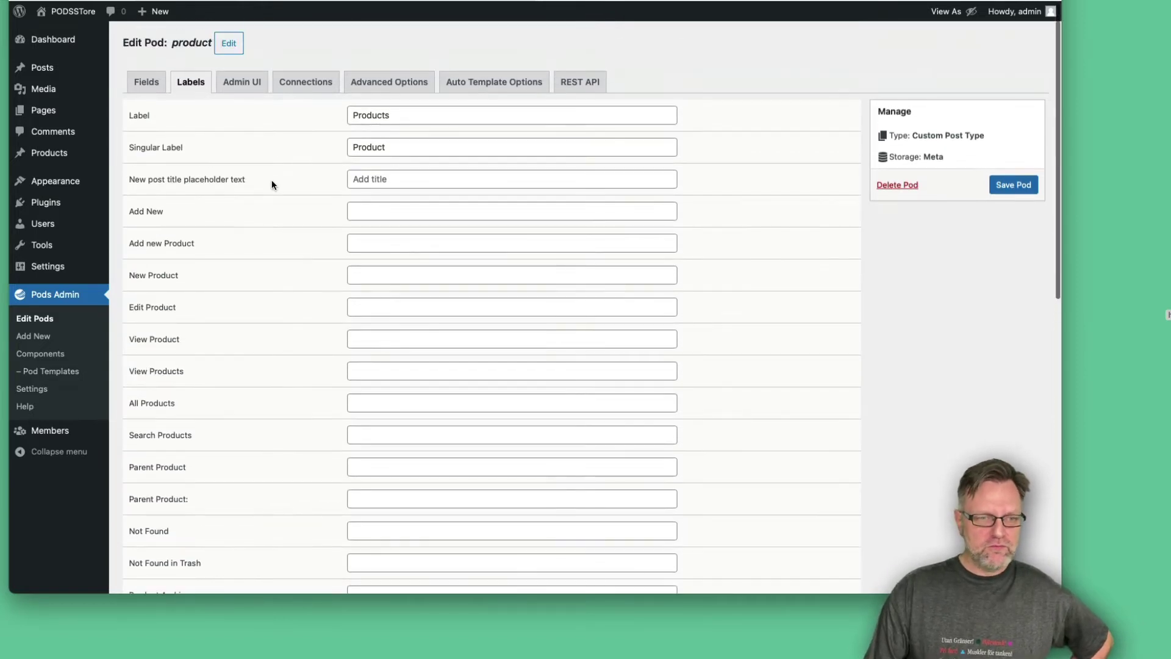
View the pod's Admin UI settings and check the Products entry in the admin sidebar
click(248, 87)
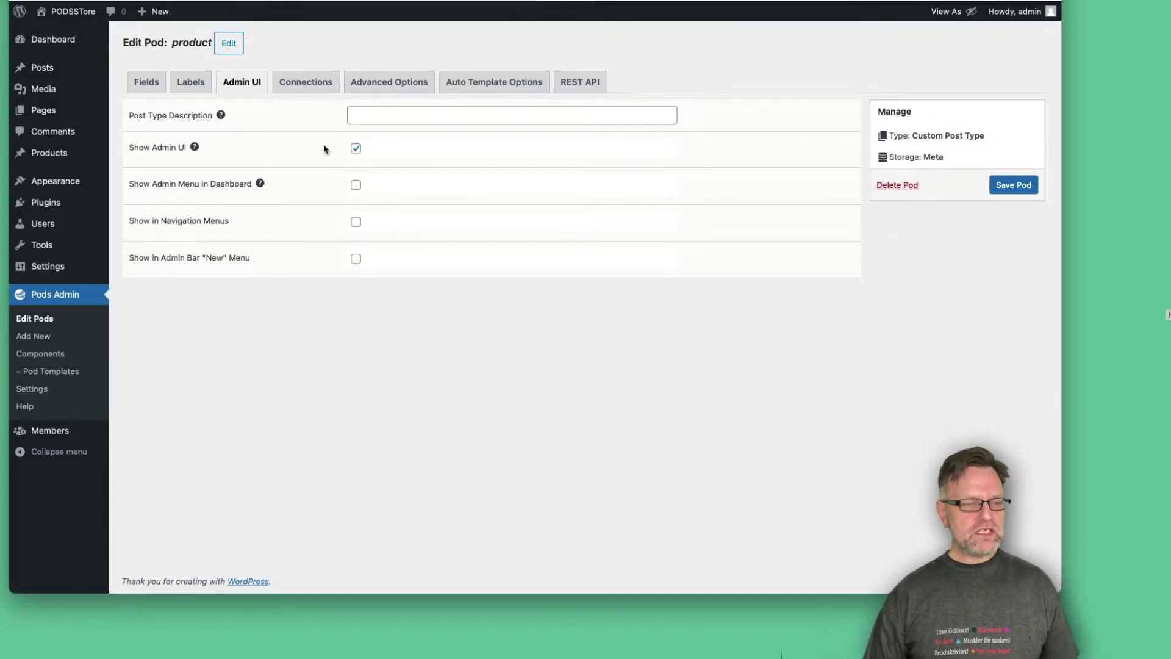
mouse_move(47, 273)
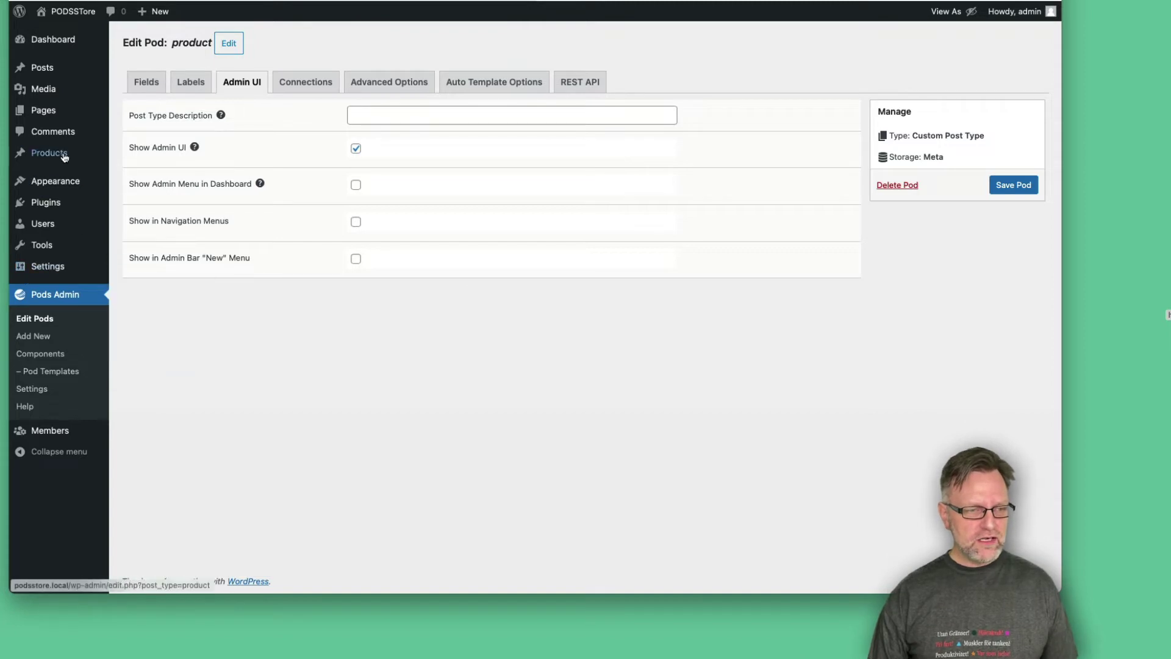
mouse_move(46, 153)
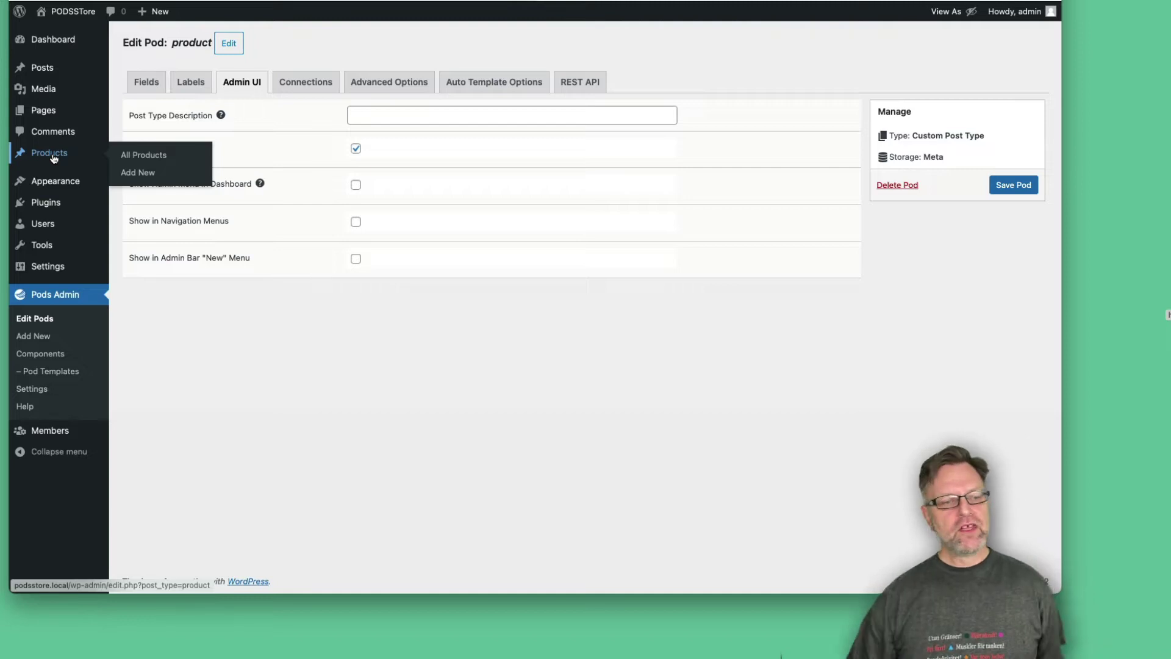
Disable Show Admin UI, save the pod, and go to General Settings
click(353, 148)
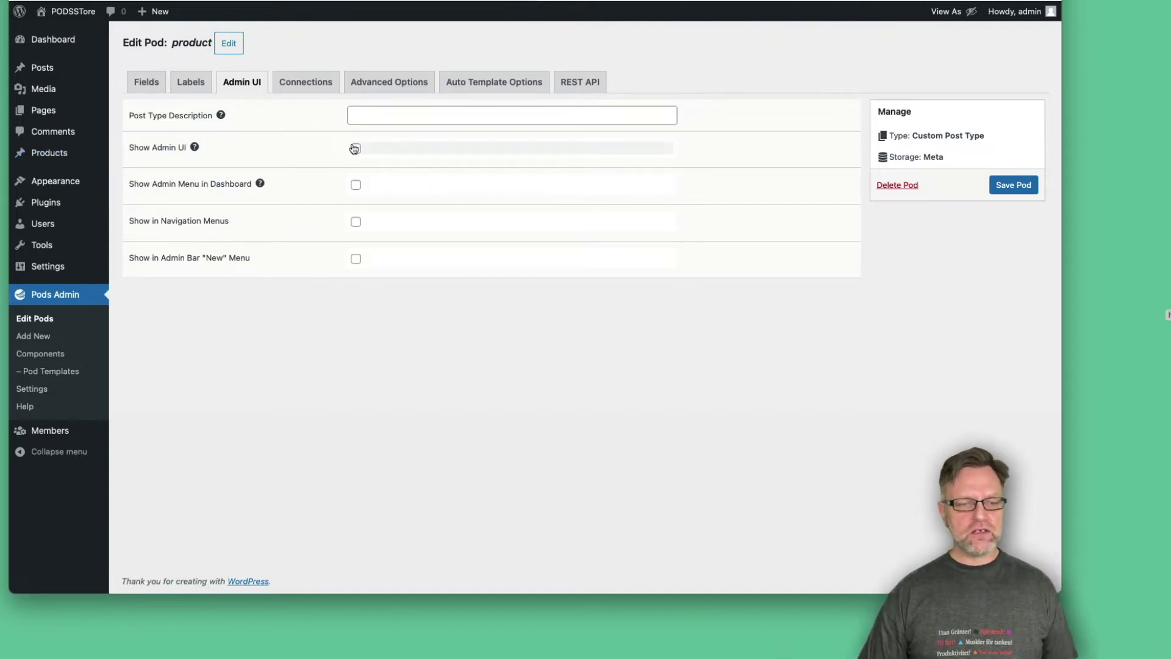
click(1006, 185)
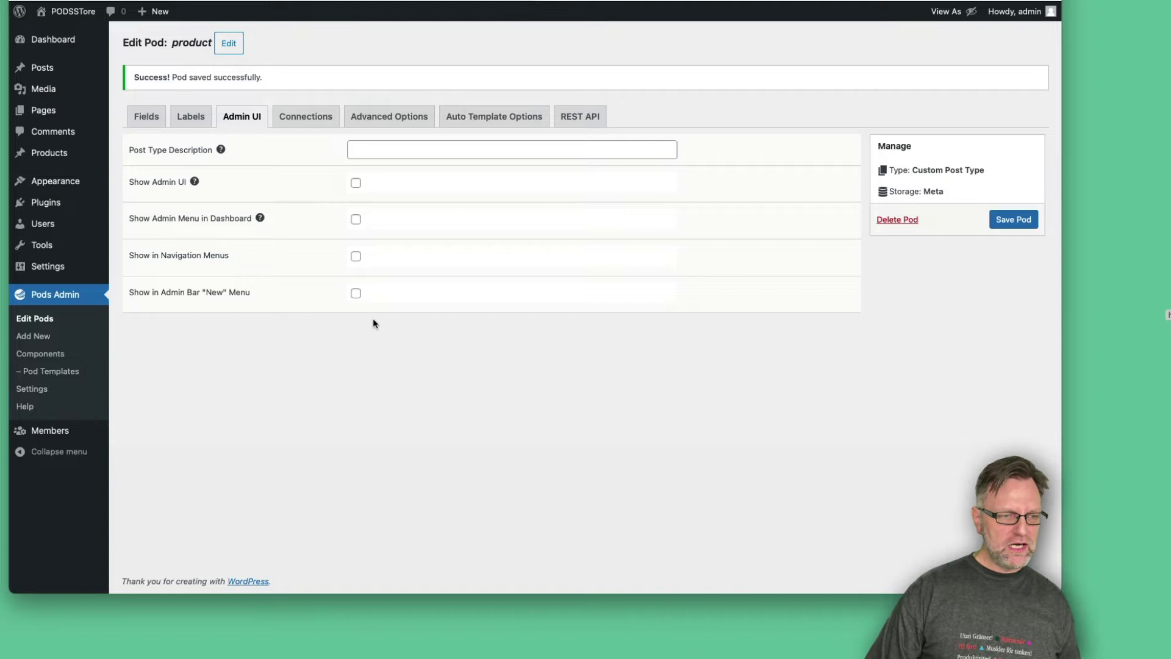
click(53, 269)
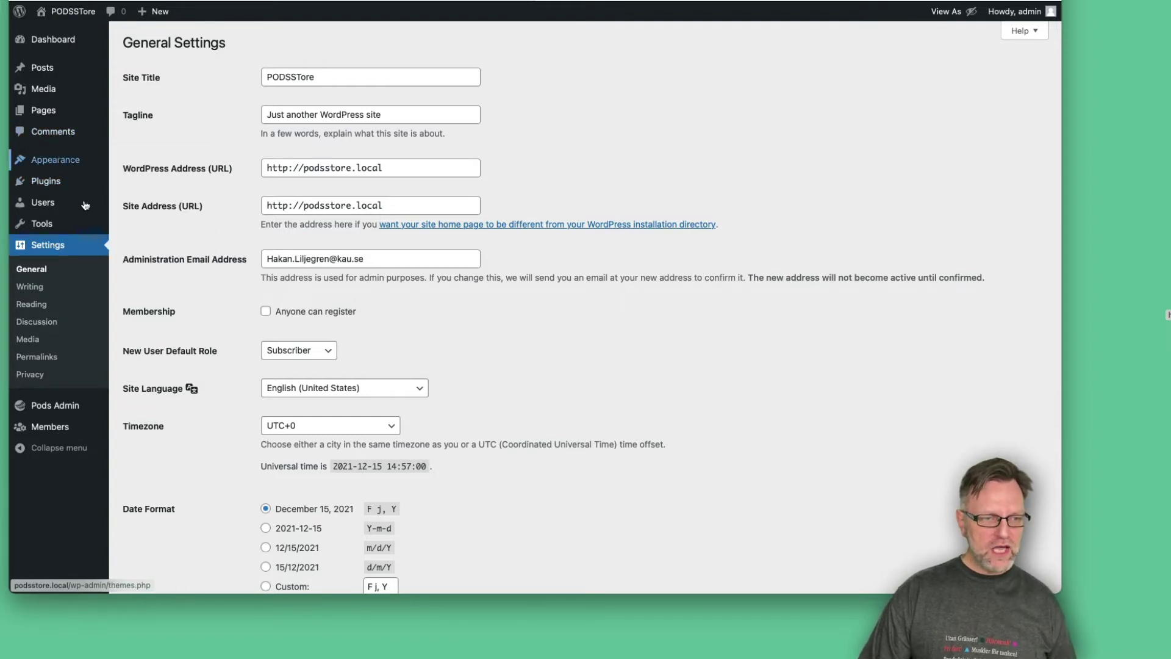
Edit the Products pod from the pods list, re-enable Show Admin UI, and save it
click(64, 409)
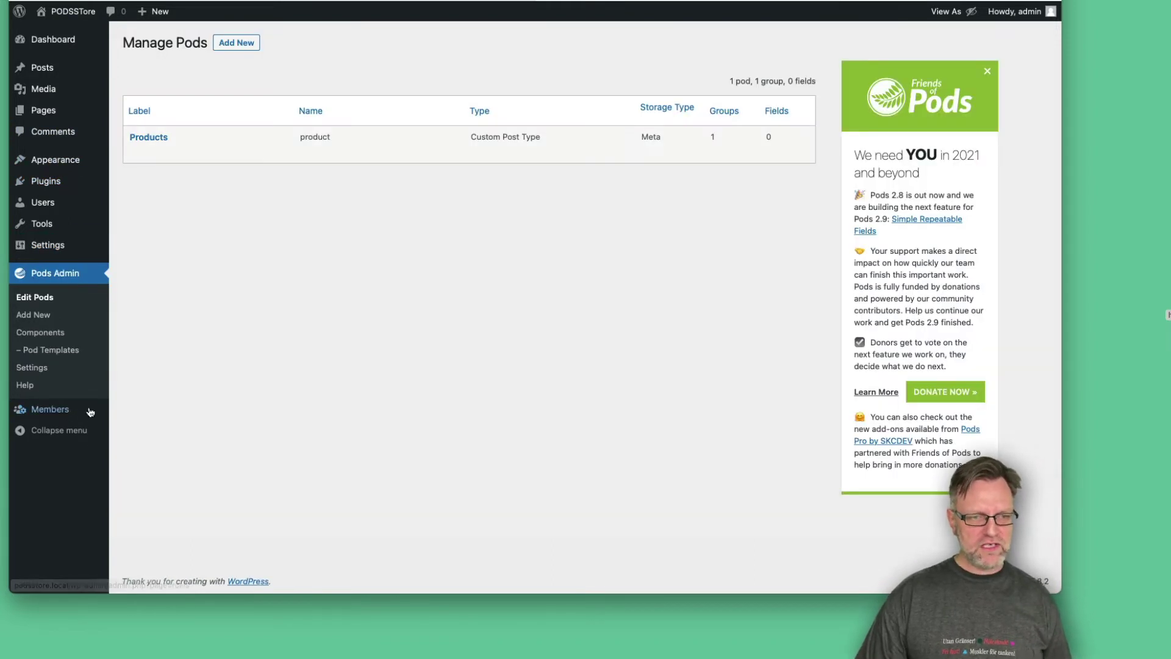
mouse_move(186, 133)
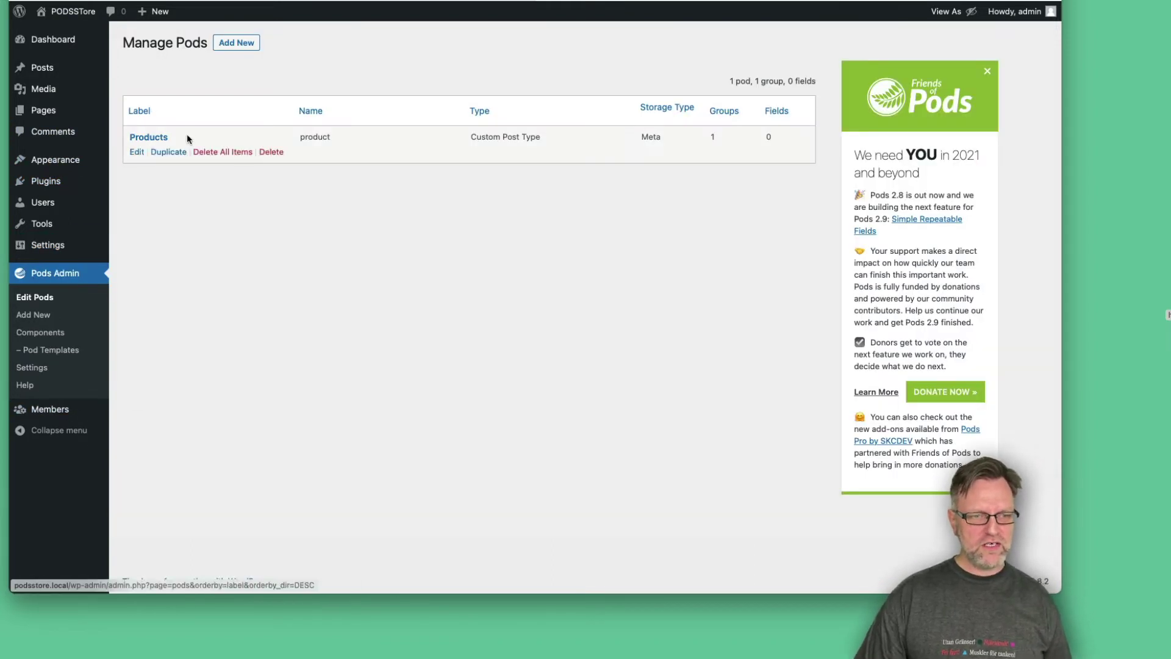
click(141, 150)
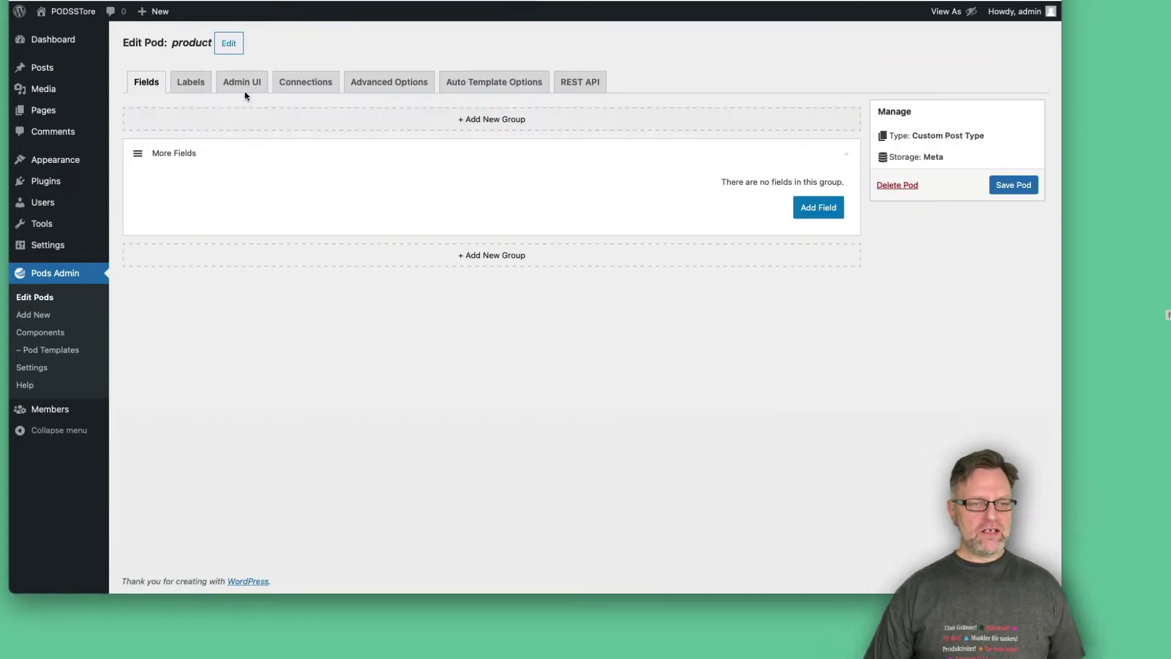
click(244, 90)
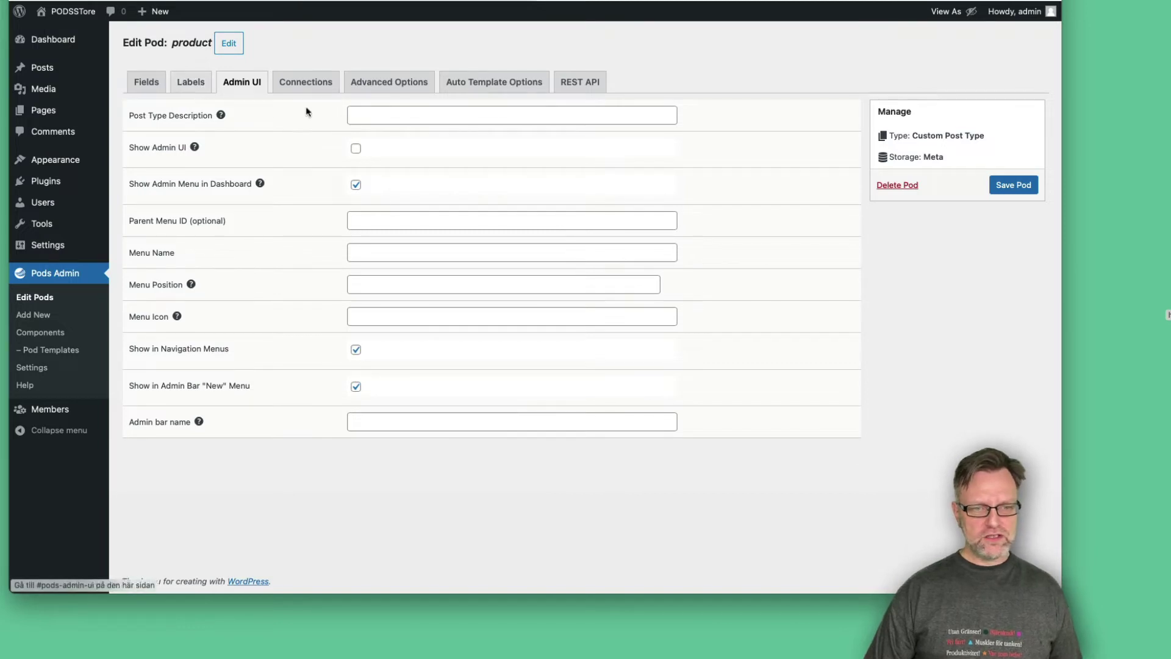
click(357, 150)
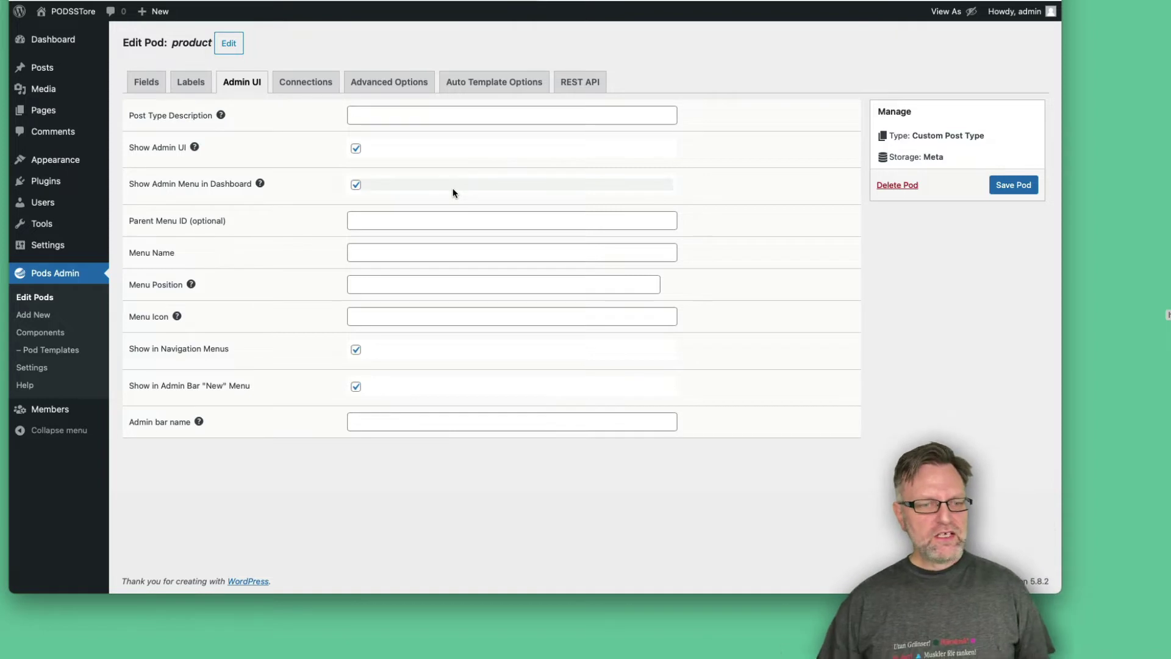
click(1014, 185)
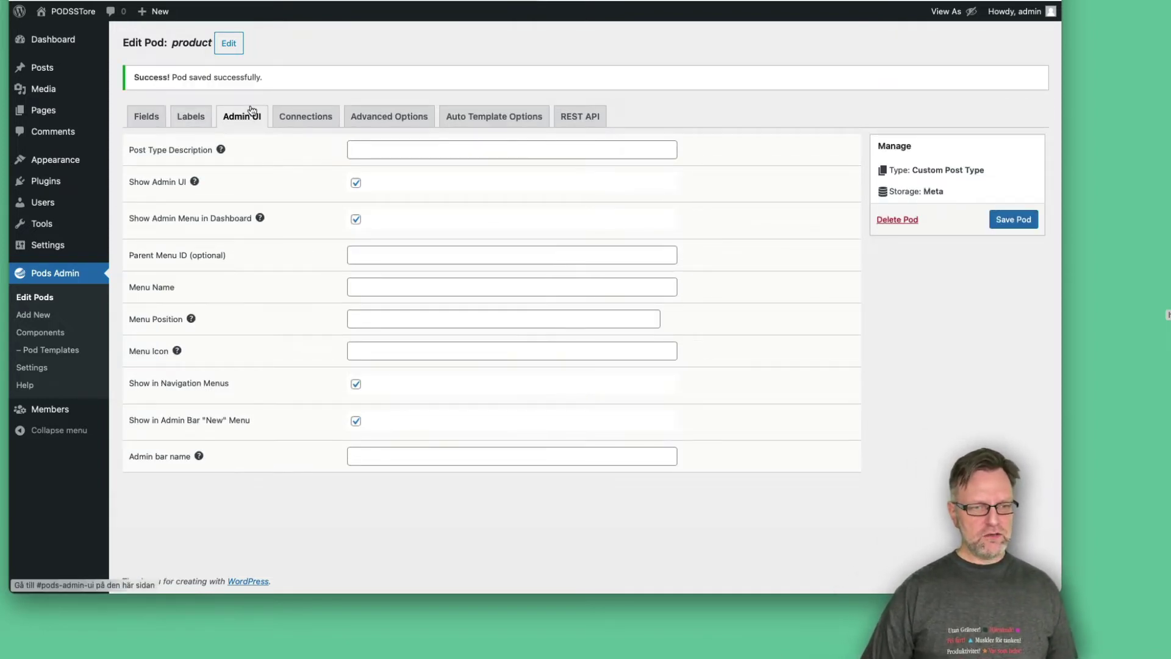
Toggle the Categories connection on and off, then view the pod's Advanced Options
click(300, 117)
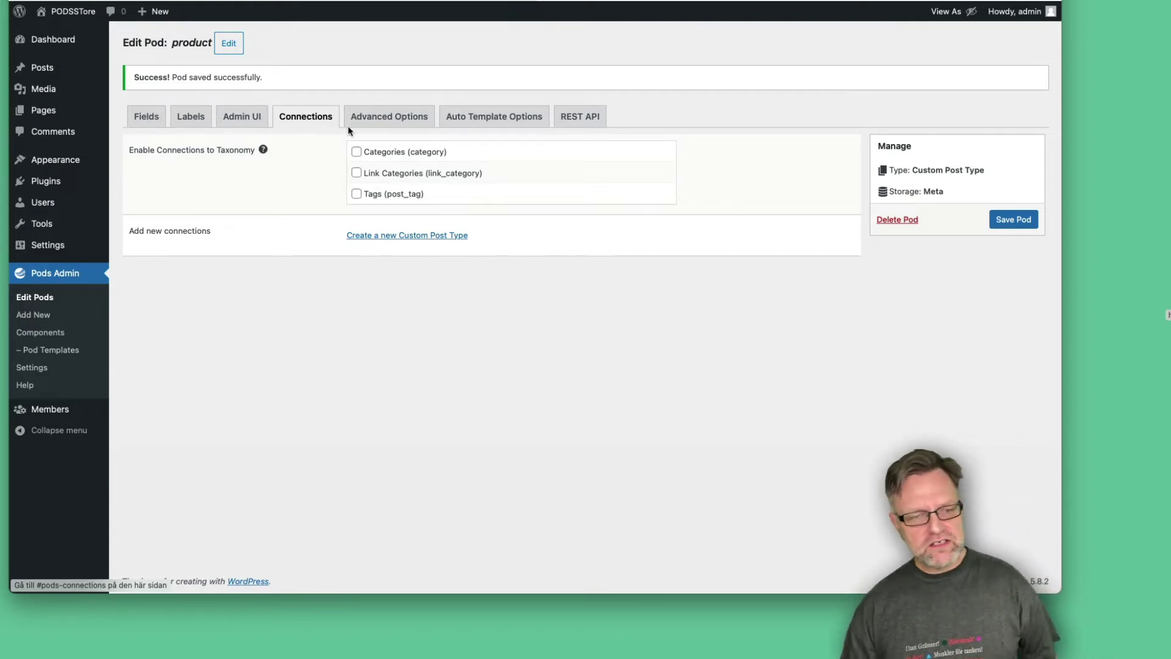
click(357, 152)
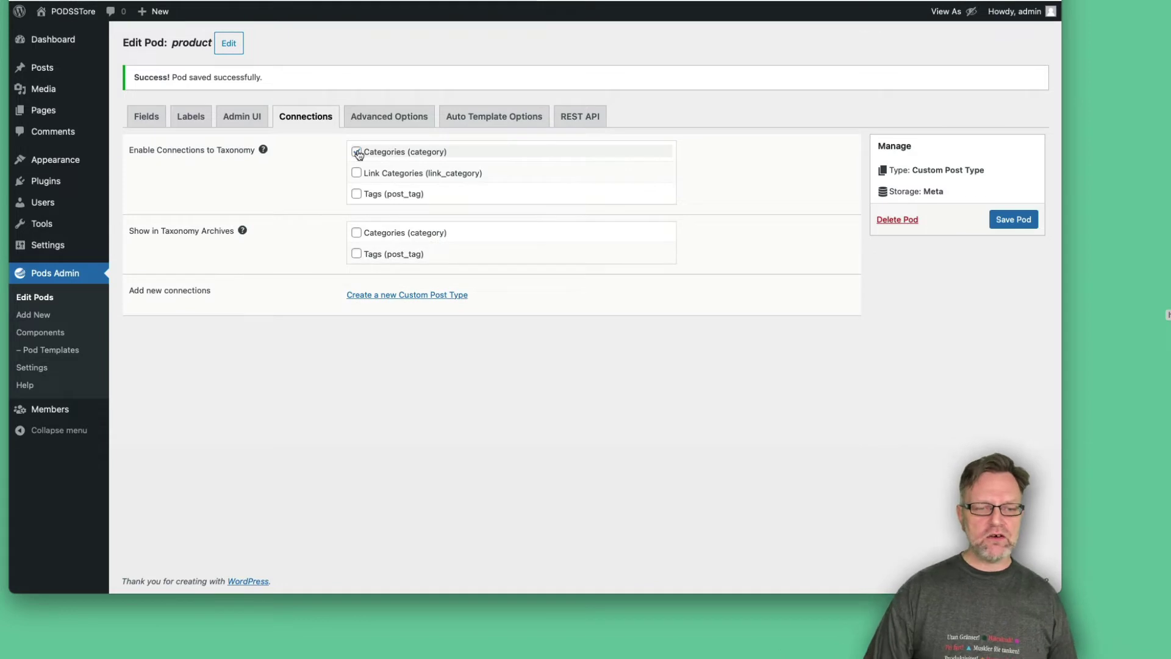
click(358, 152)
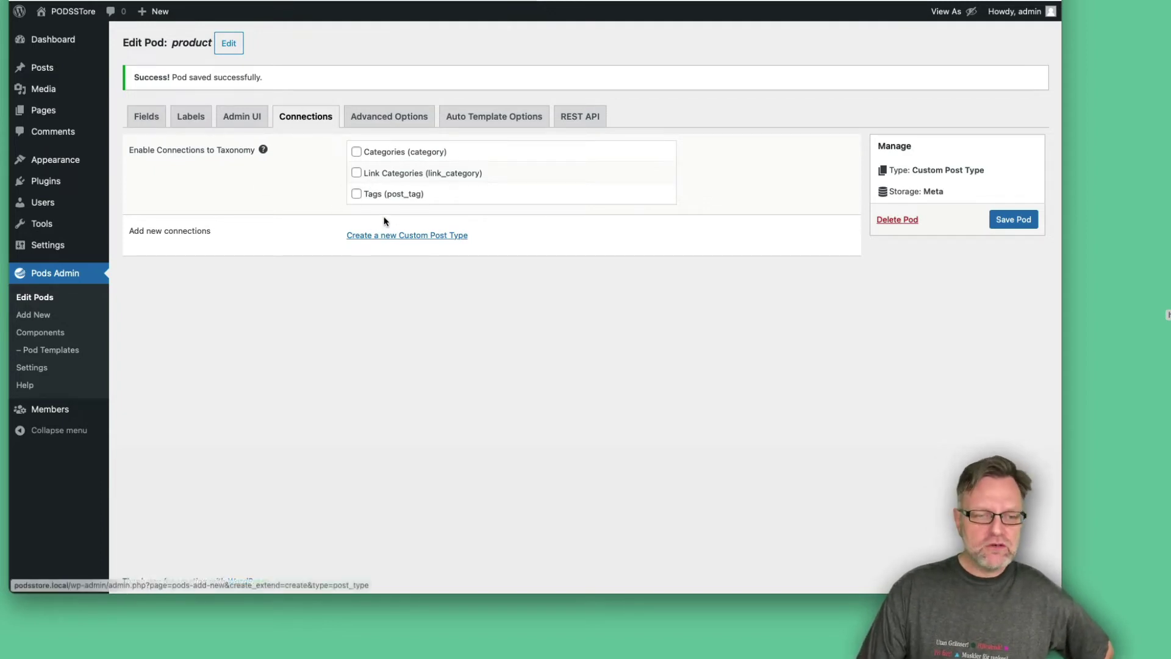
click(387, 120)
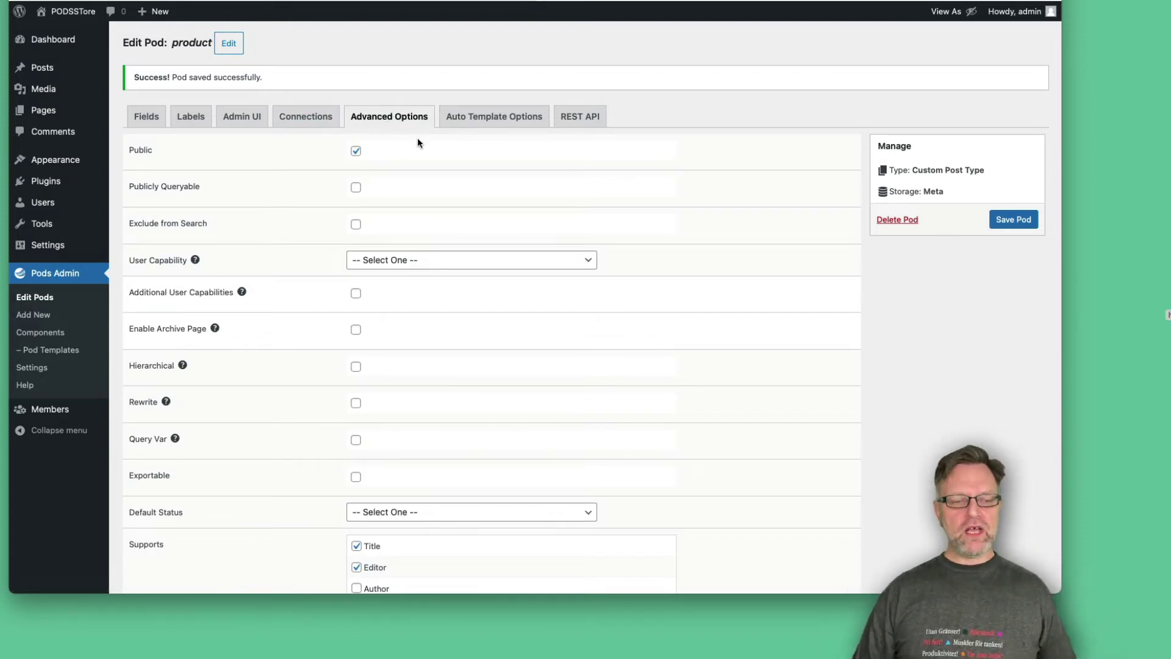
Uncheck Editor under Supports so the product type supports only Title
scroll(459, 318, down, 3)
scroll(460, 318, down, 2)
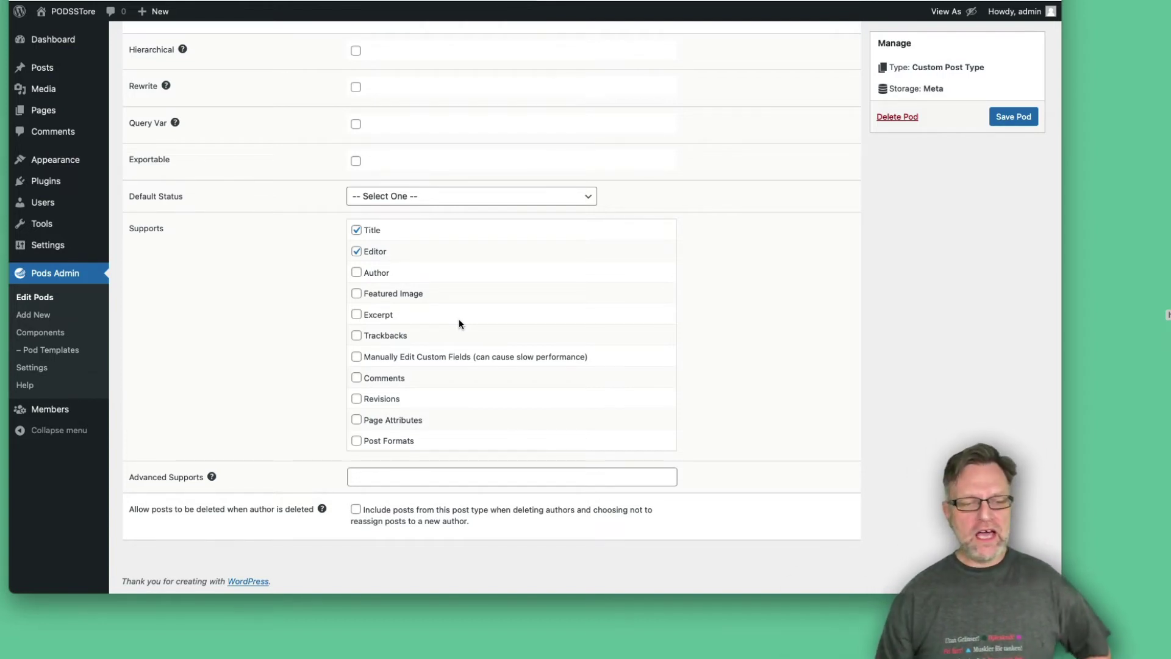
scroll(402, 342, up, 1)
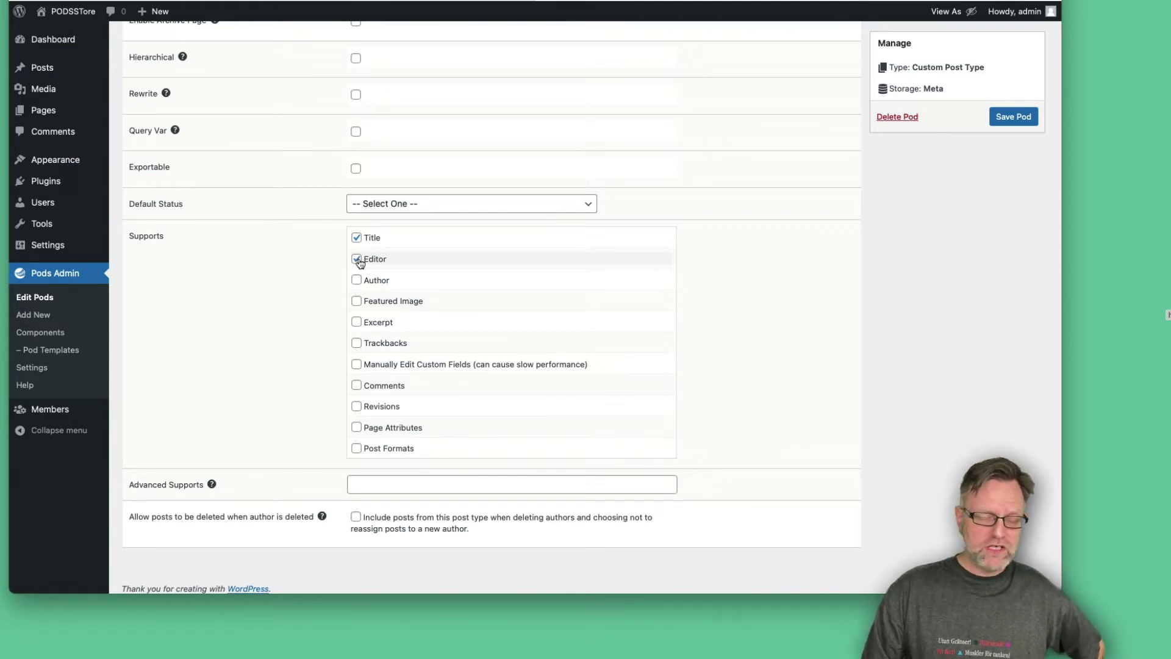
click(357, 259)
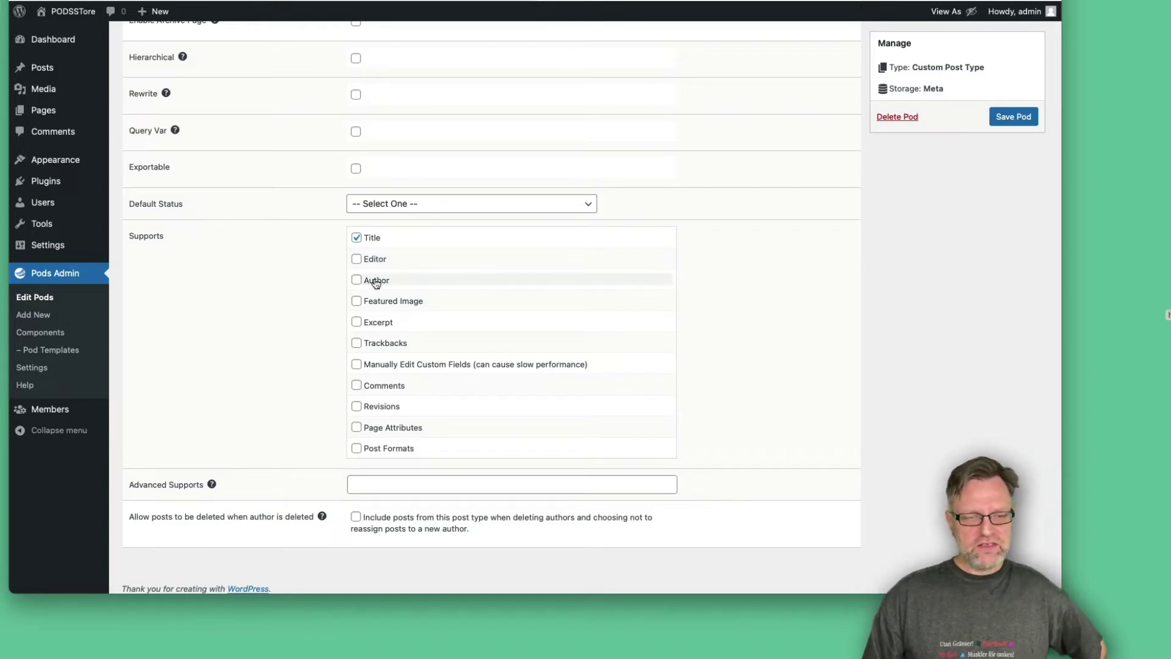
scroll(383, 317, down, 1)
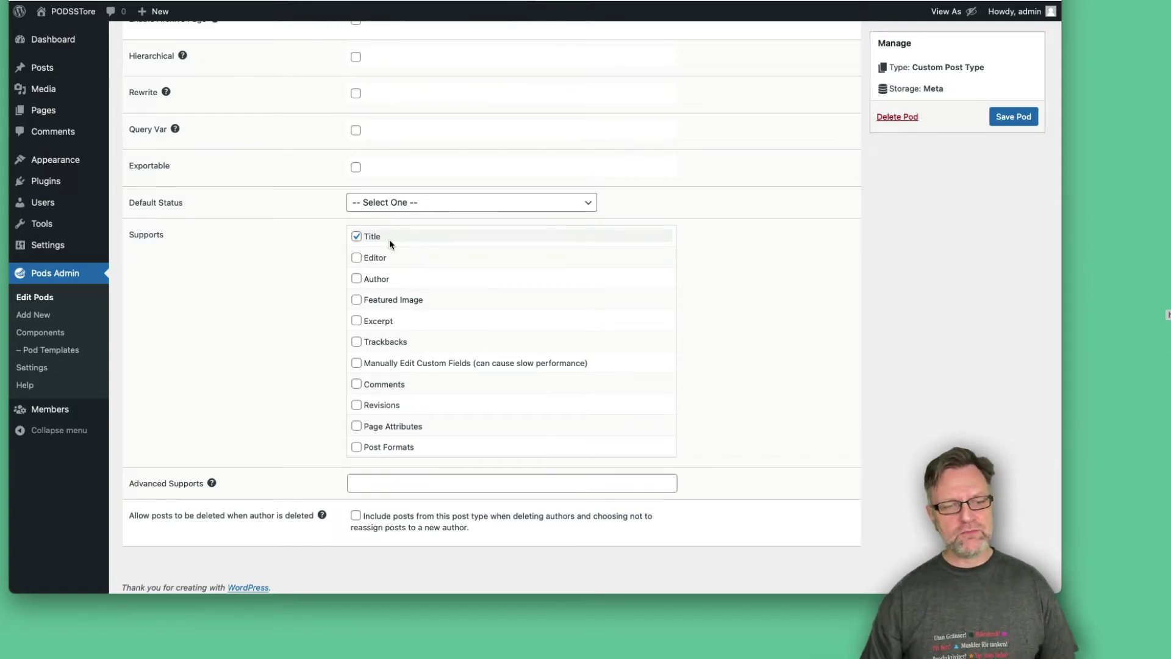
scroll(434, 235, down, 1)
scroll(441, 237, up, 5)
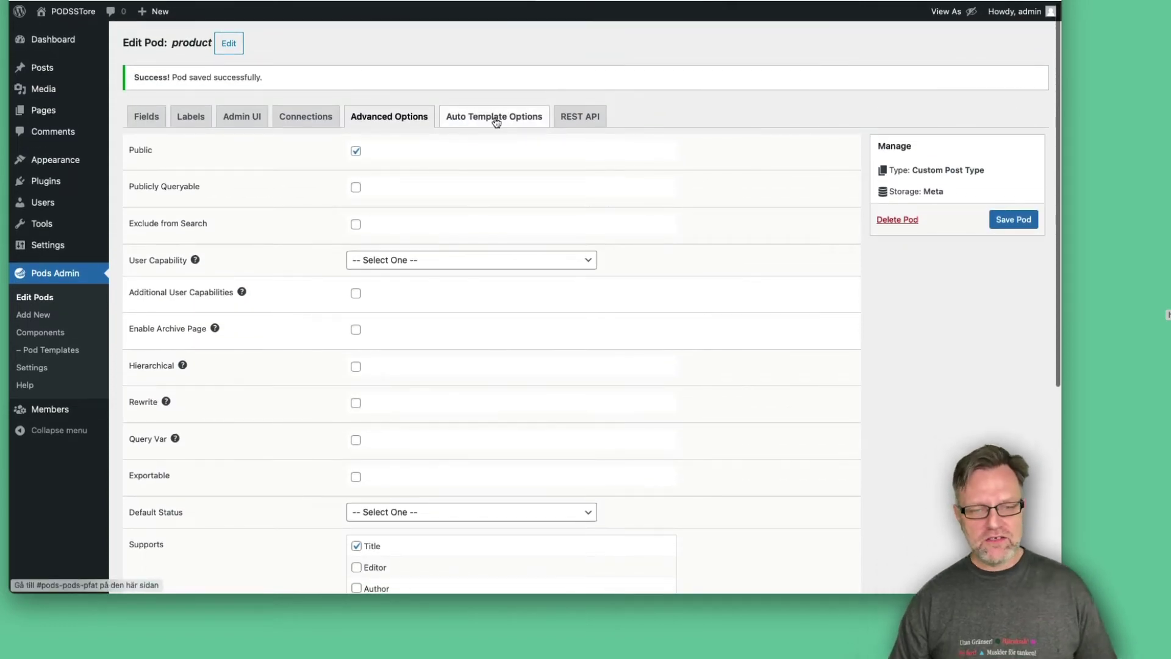
Look over the Auto Template Options and REST API settings, then return to Fields
click(497, 122)
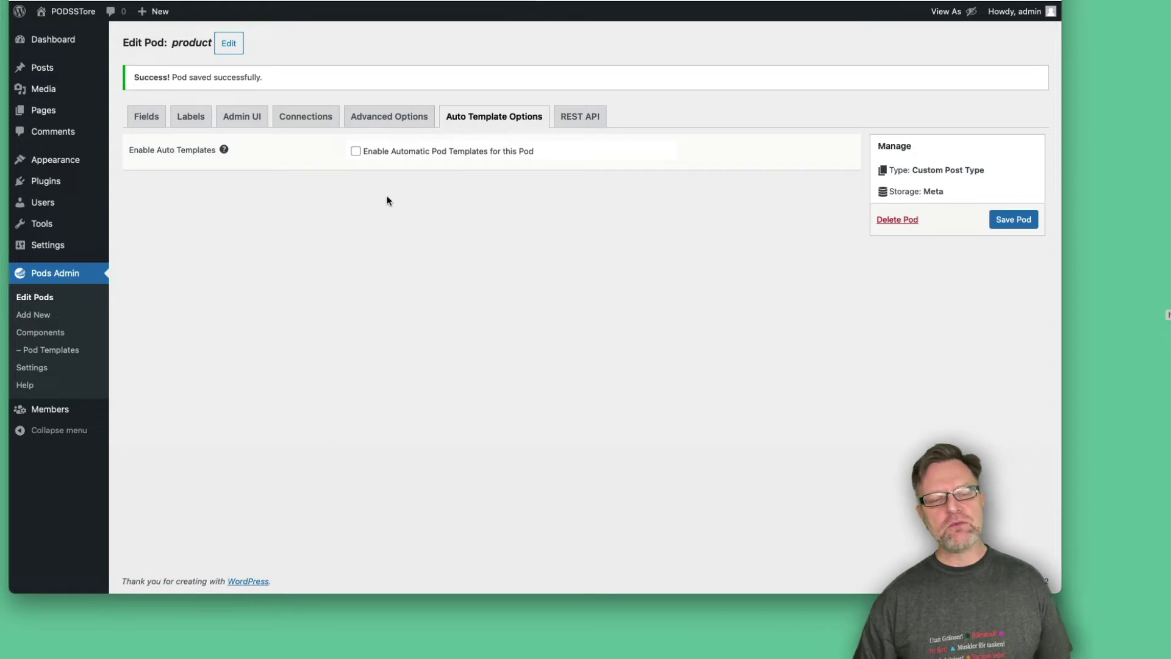
click(578, 118)
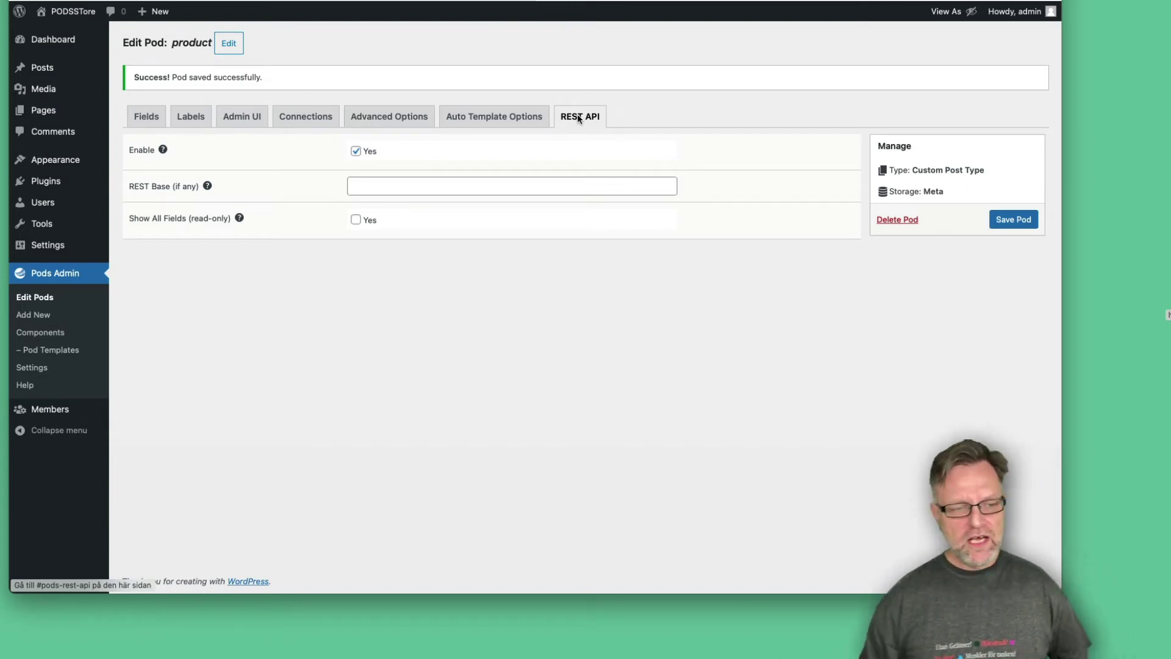
click(160, 117)
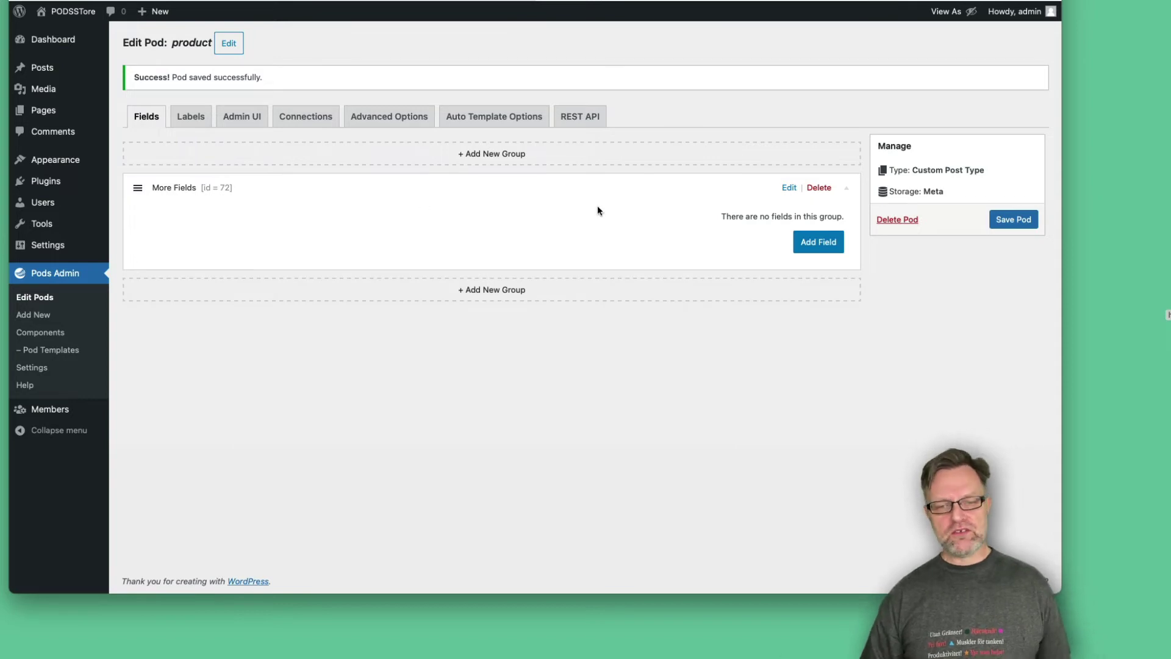
In the More Fields group's edit dialog, set Label 'Product data' and Name 'product_data'
click(789, 187)
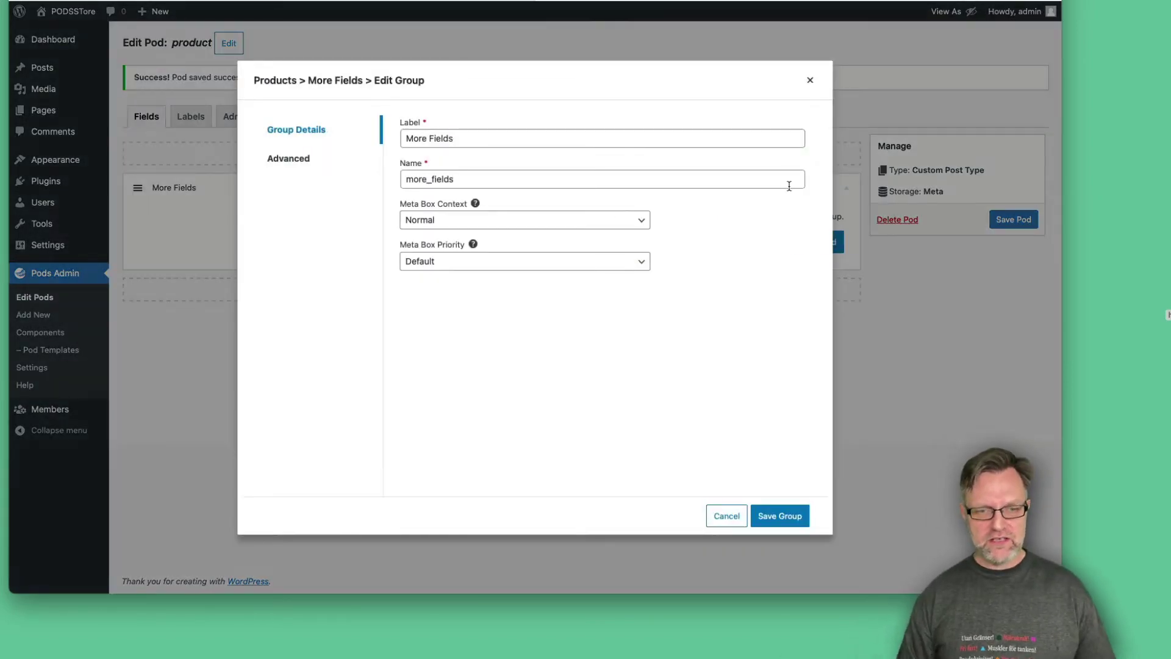
key(super+a)
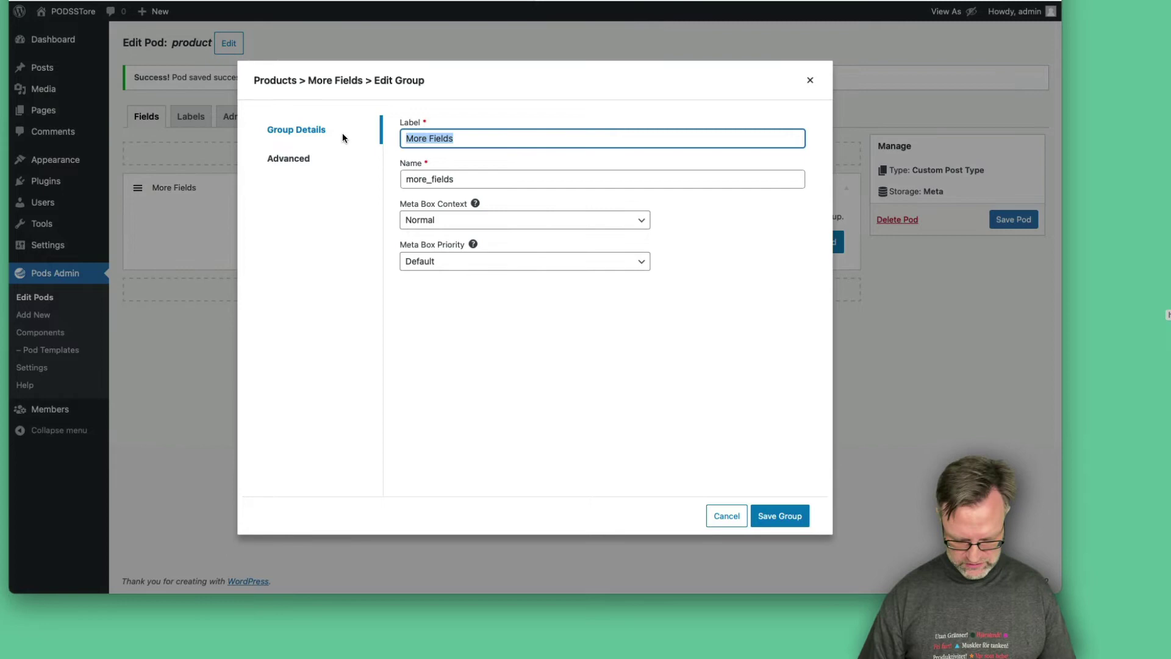
text(Product)
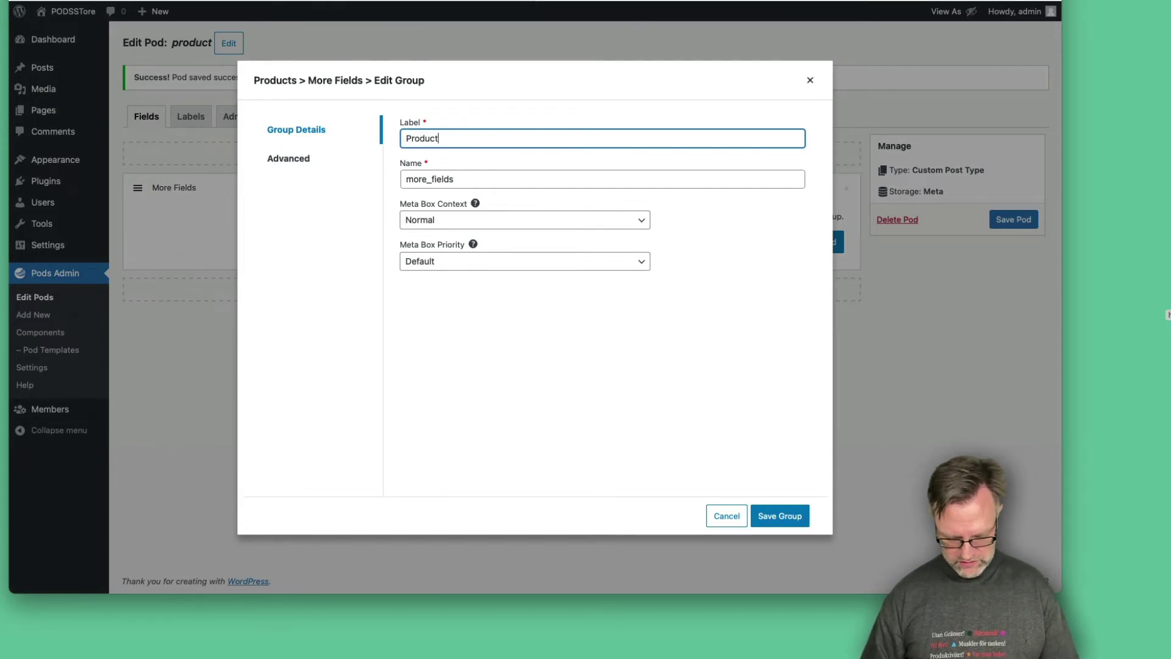
text( data)
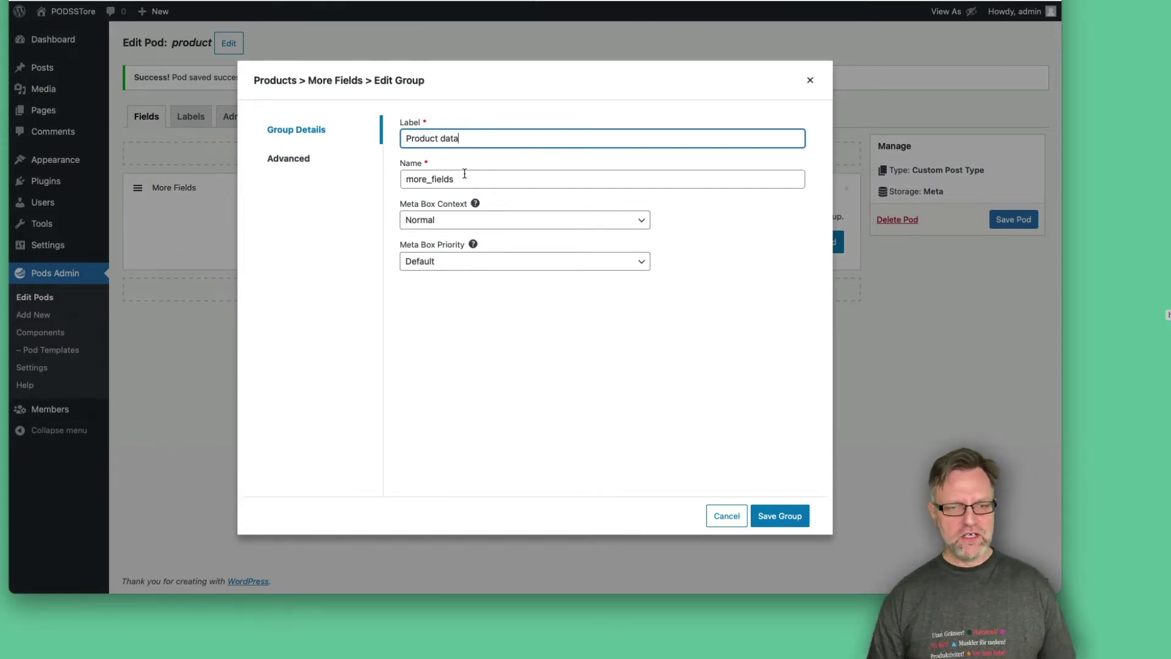
drag(553, 180, 380, 178)
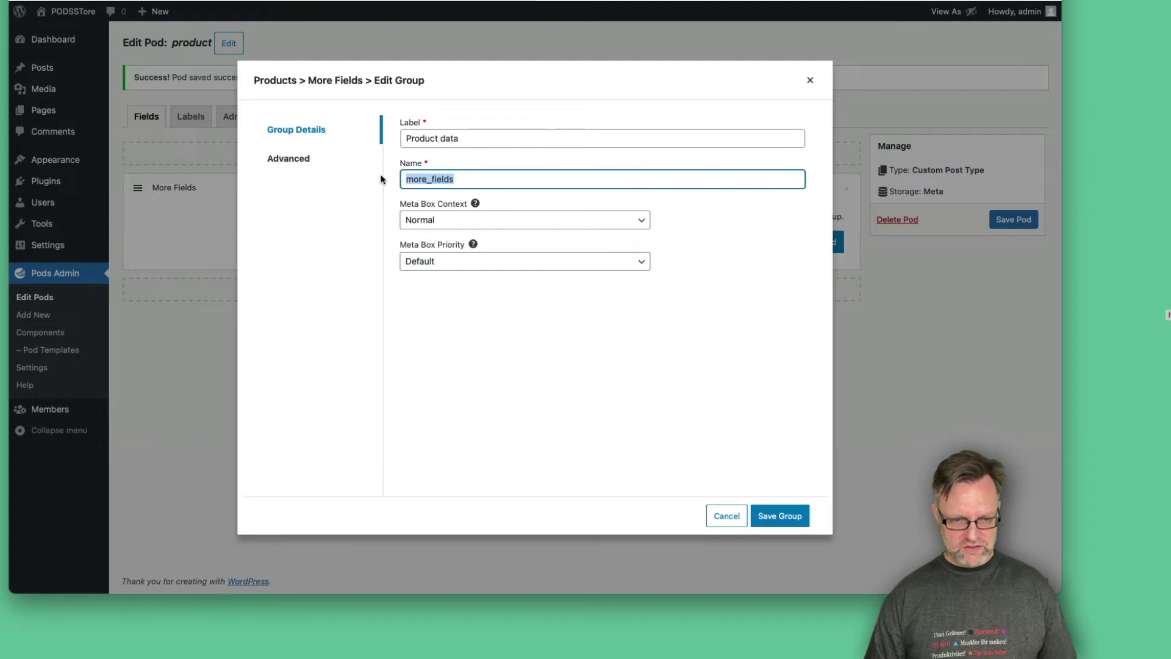
text(produc)
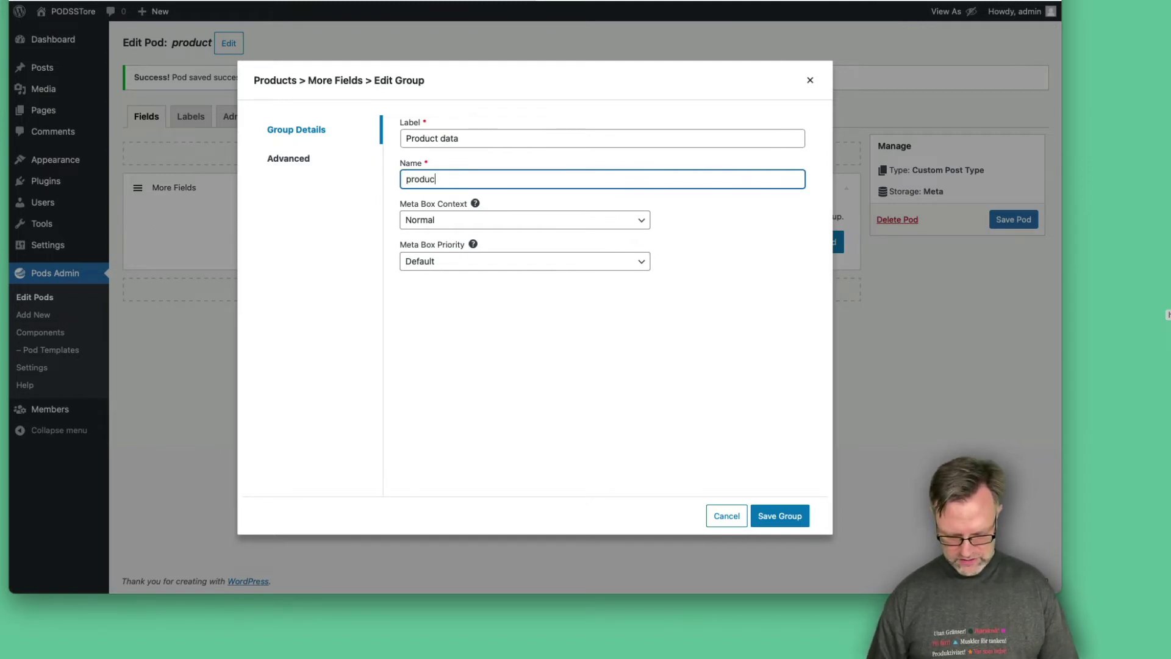
text(t_data)
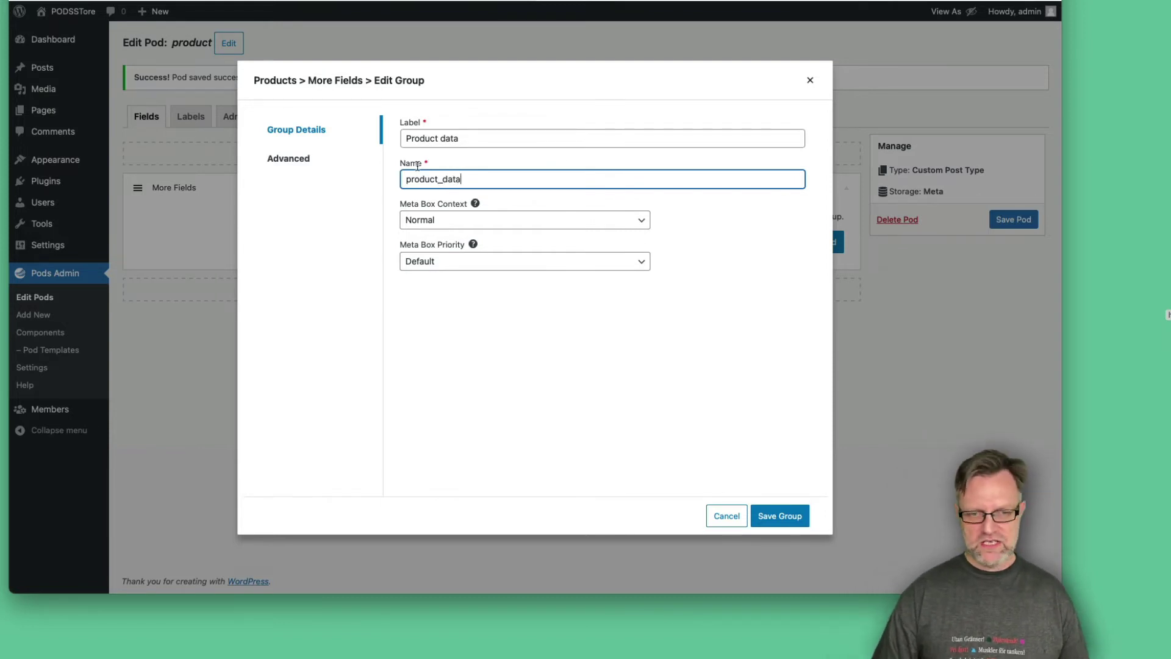
Save the Product data group, expand it, and begin a blank new field
click(786, 516)
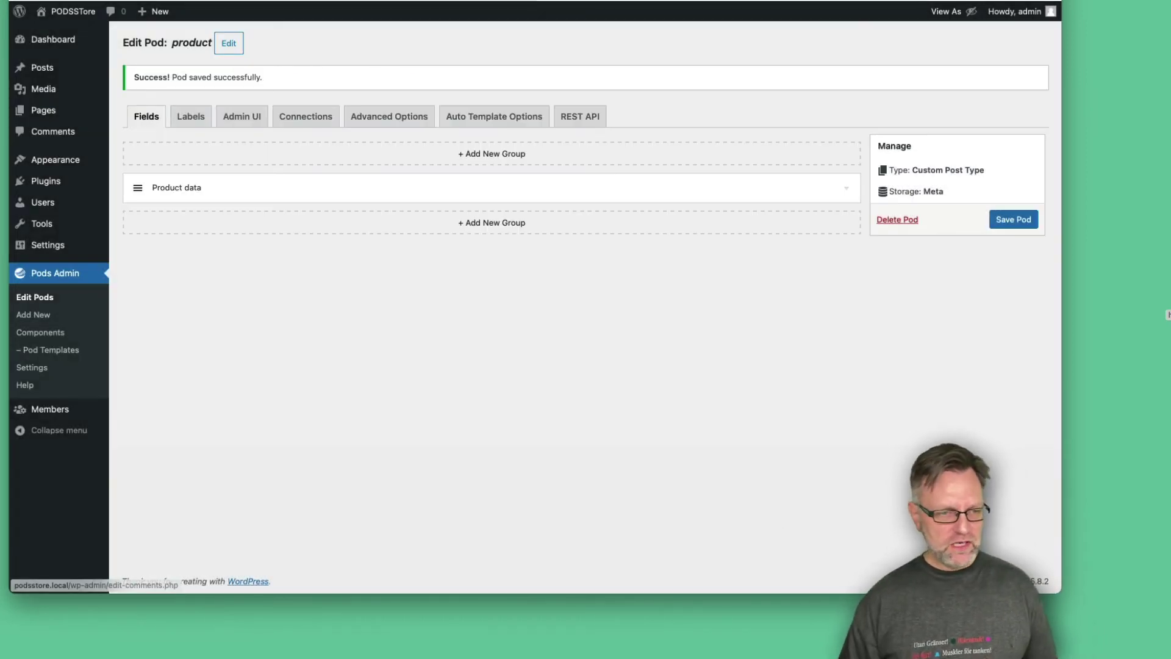
click(787, 192)
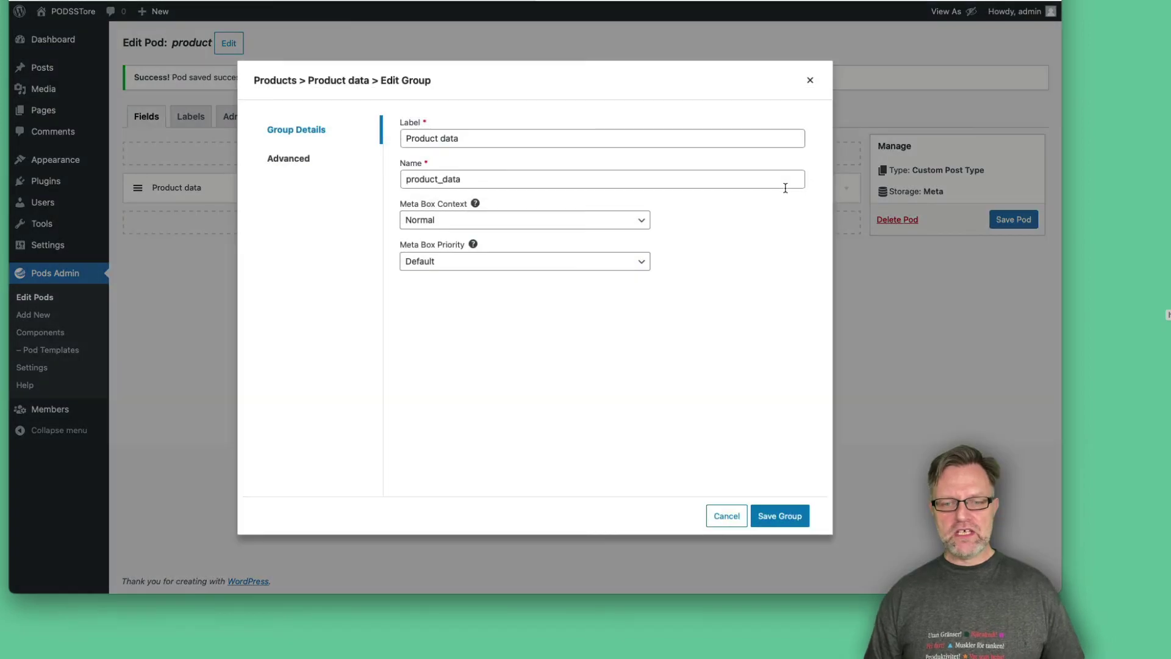
click(727, 516)
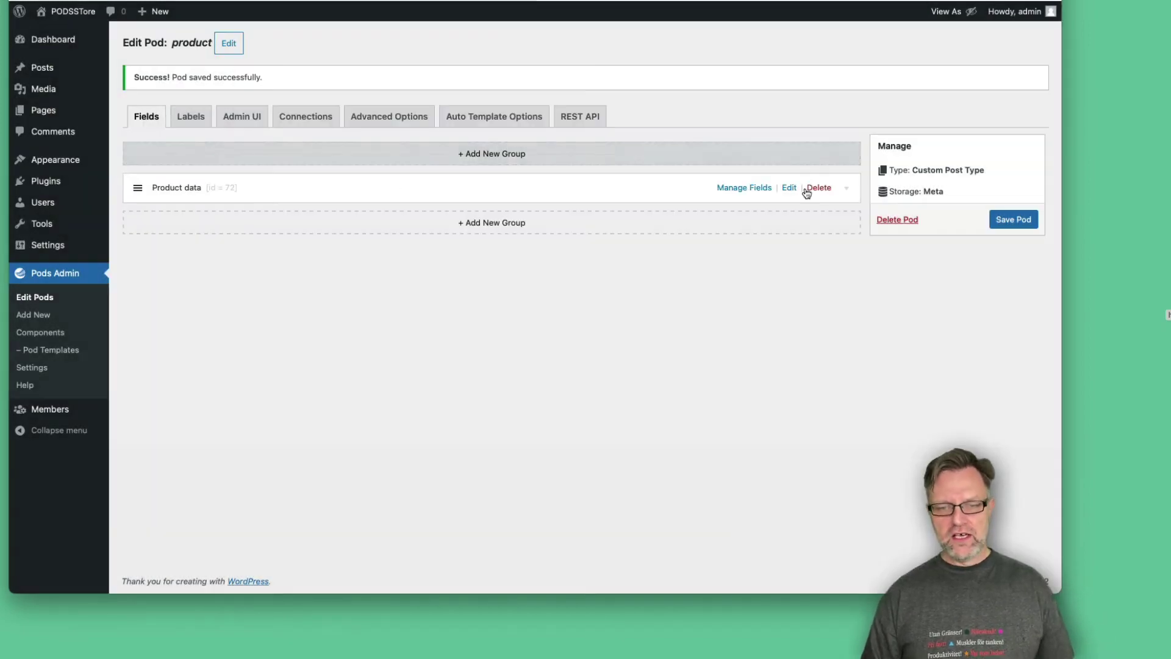
click(740, 190)
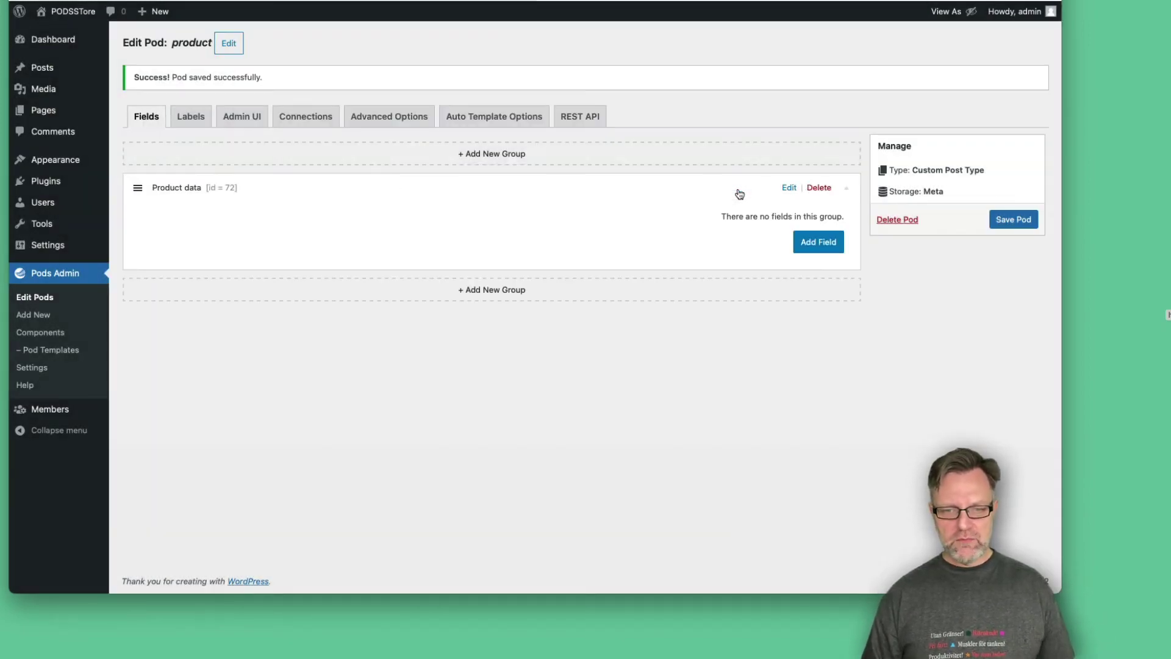
click(818, 247)
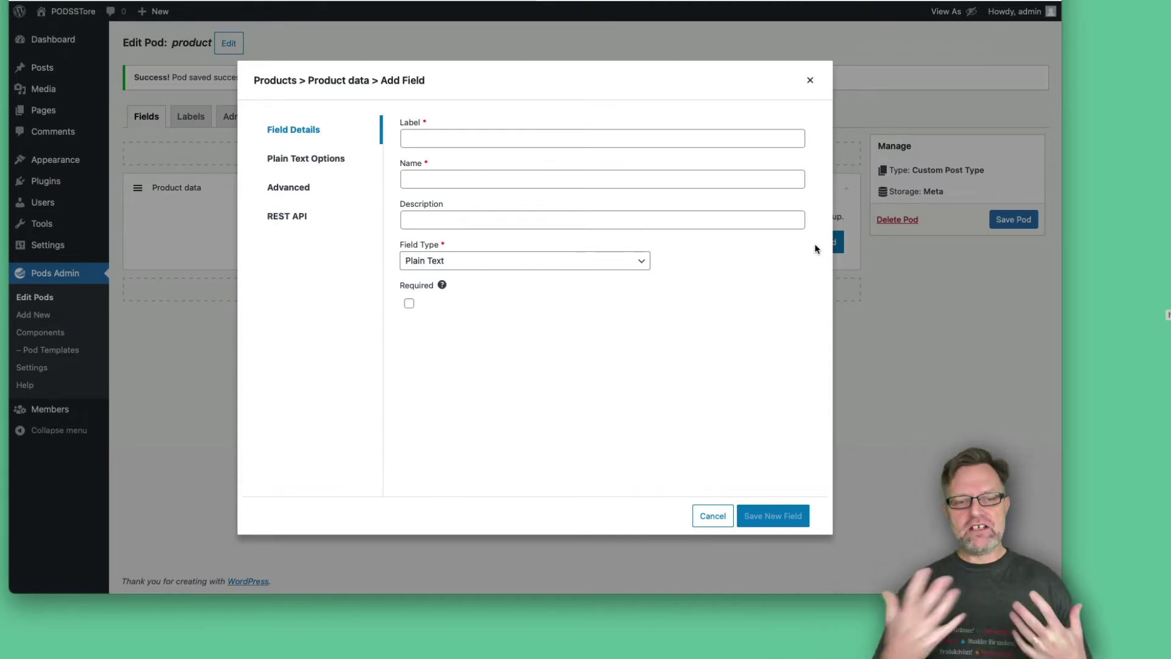
Label the new field 'Product info', correcting the 'Prodcut' typo
click(451, 138)
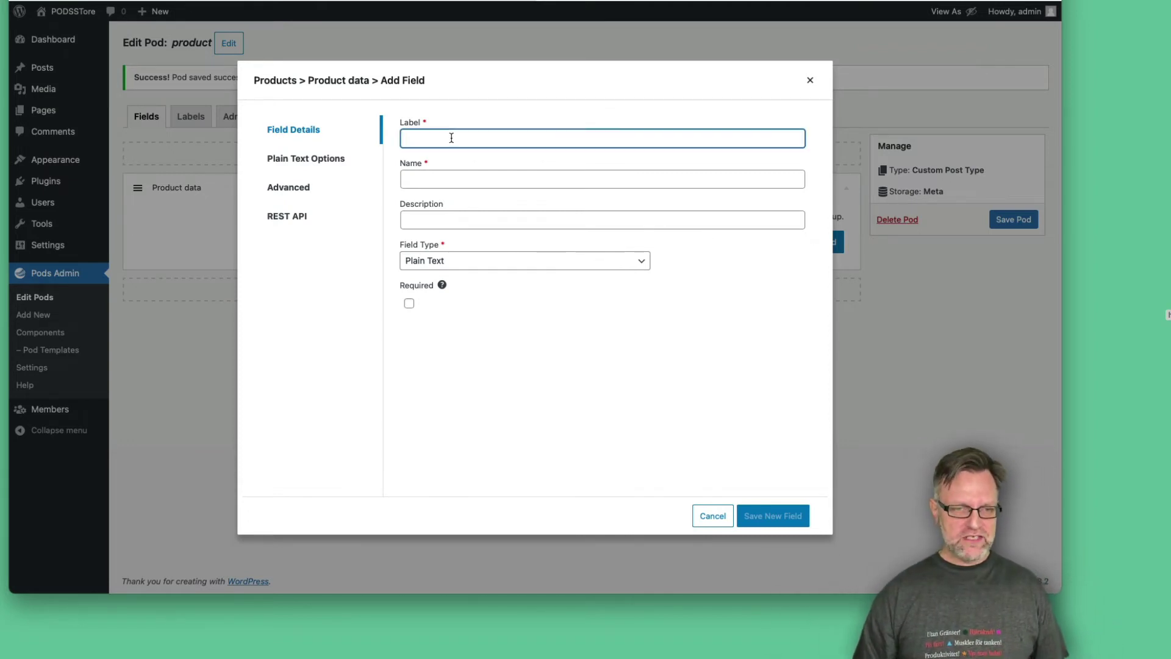
text(Pro)
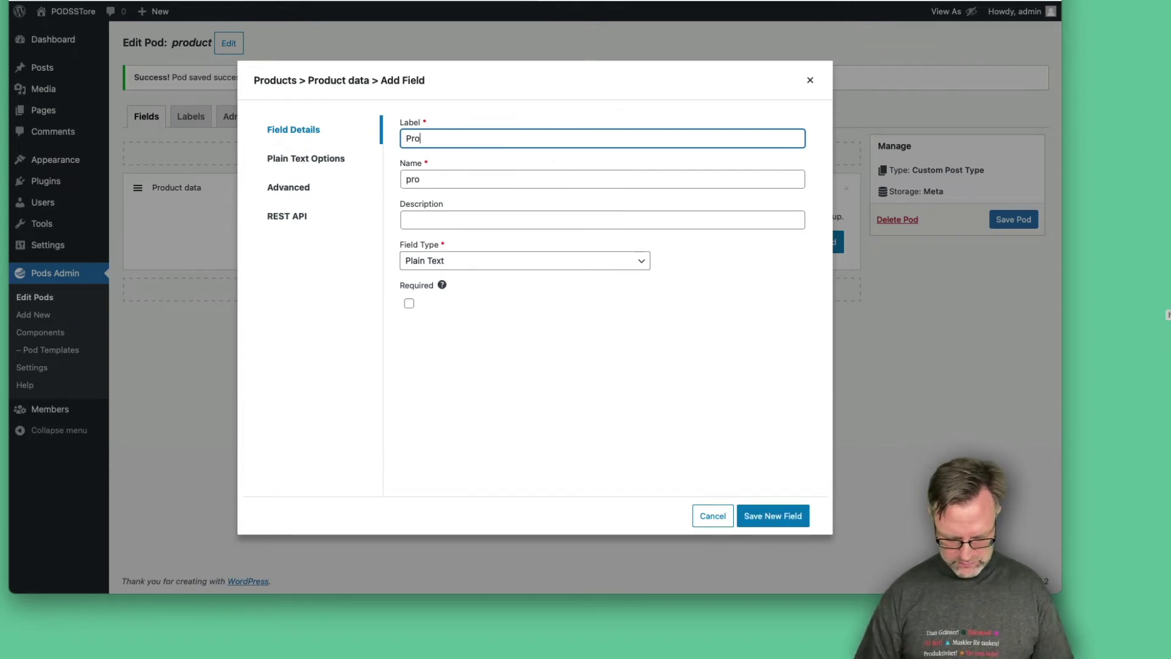
text(dcut info)
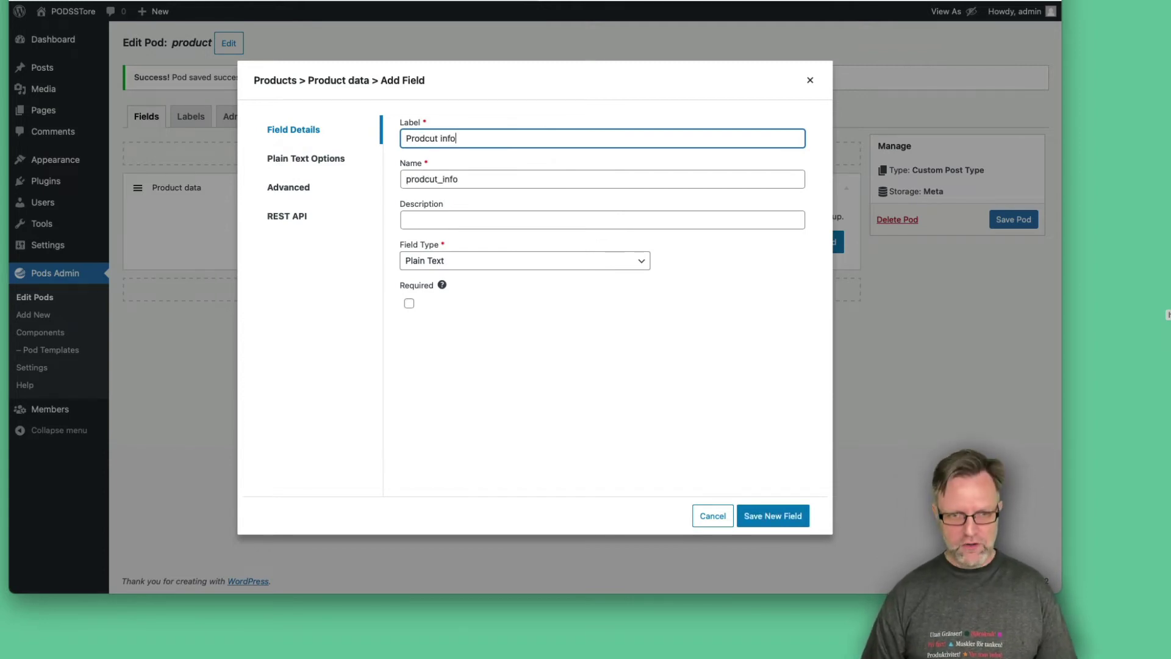
click(425, 138)
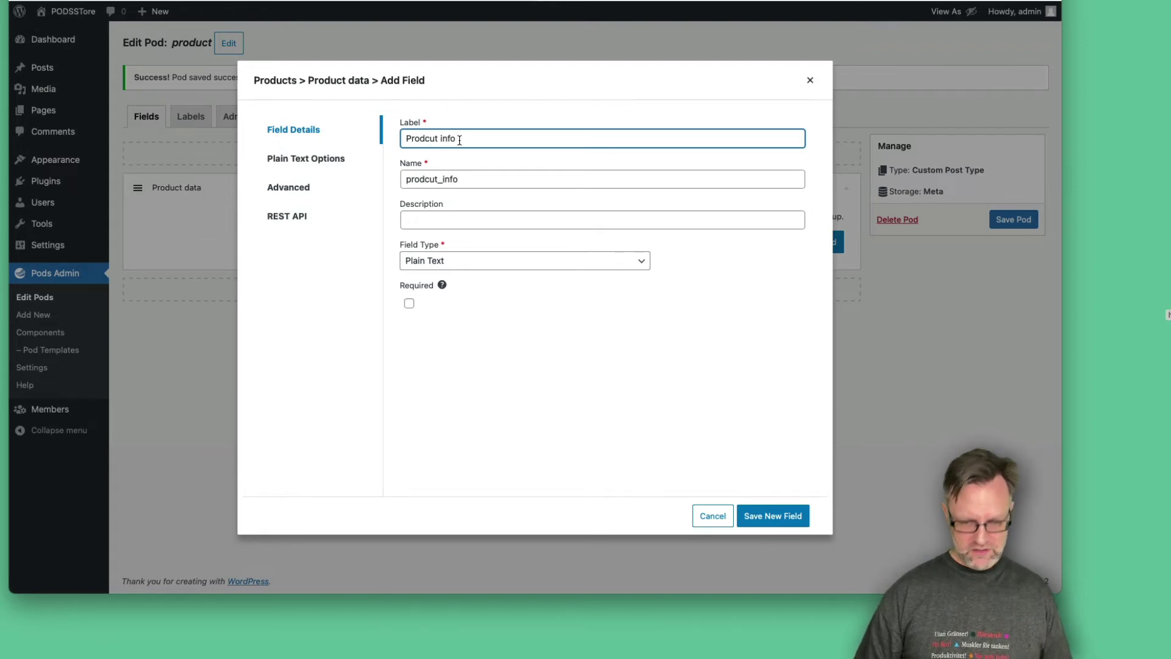
key(Right)
key(BackSpace)
key(BackSpace)
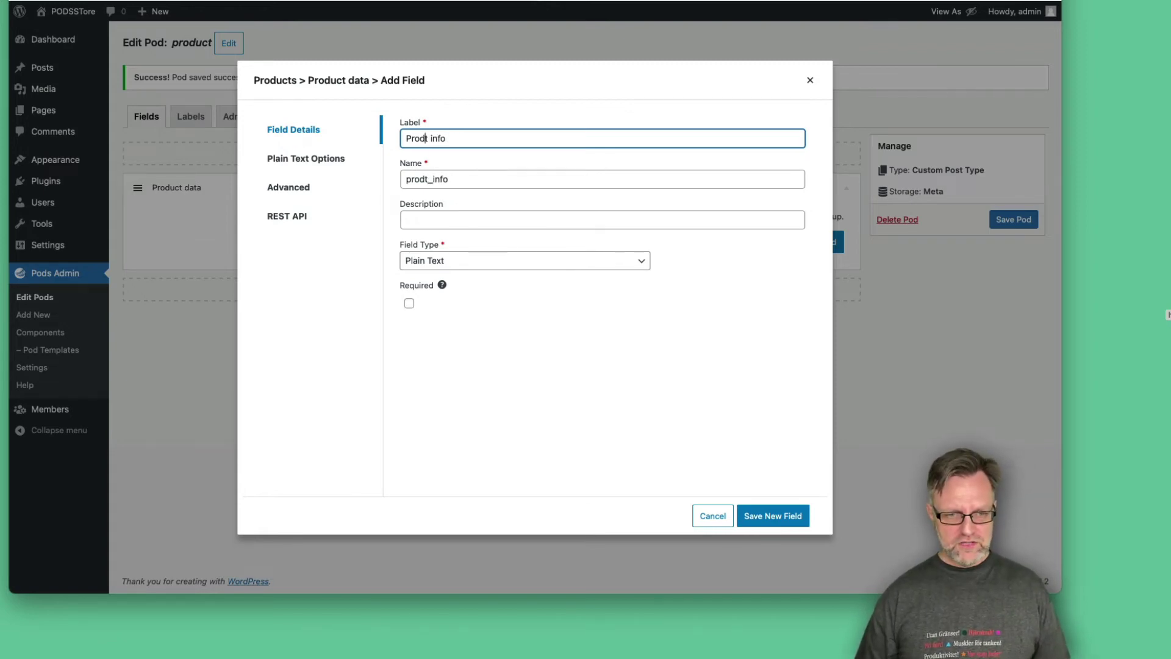
text(uc)
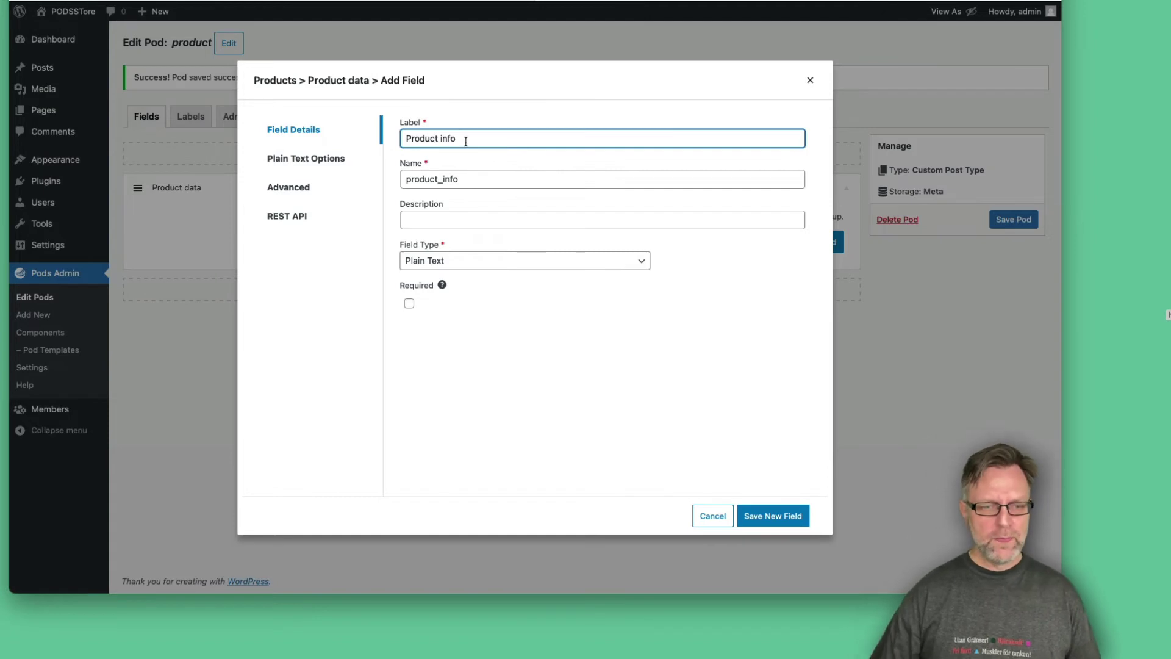
Set the Product info field type to Plain Paragraph Text
click(474, 260)
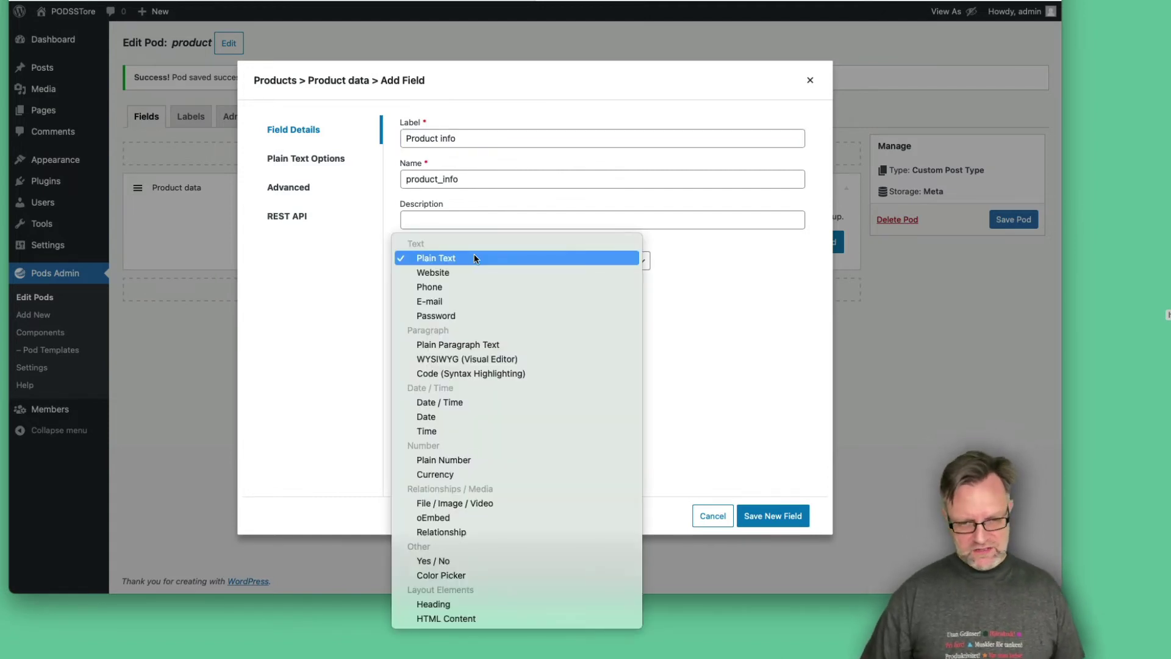
click(507, 345)
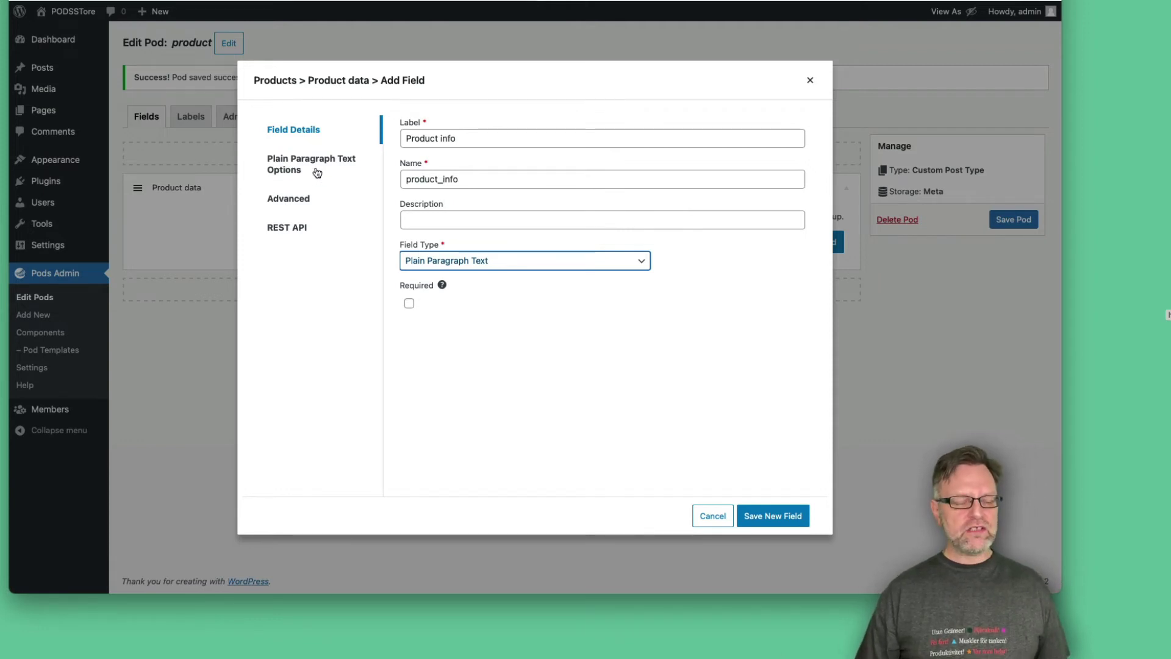
click(525, 261)
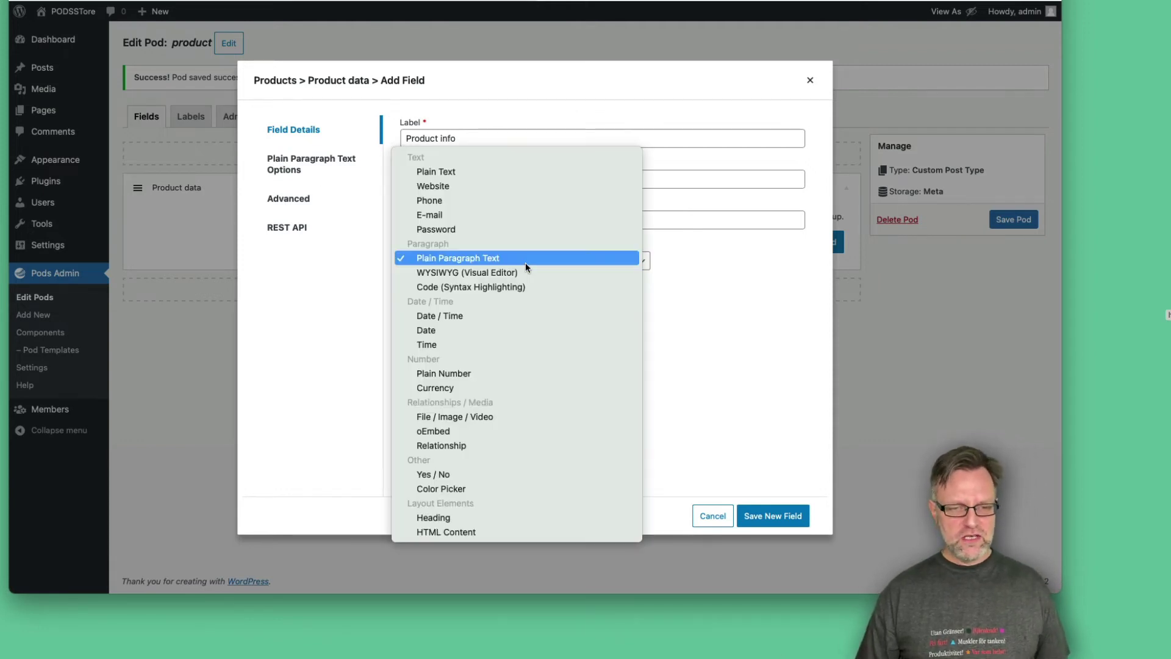
click(525, 171)
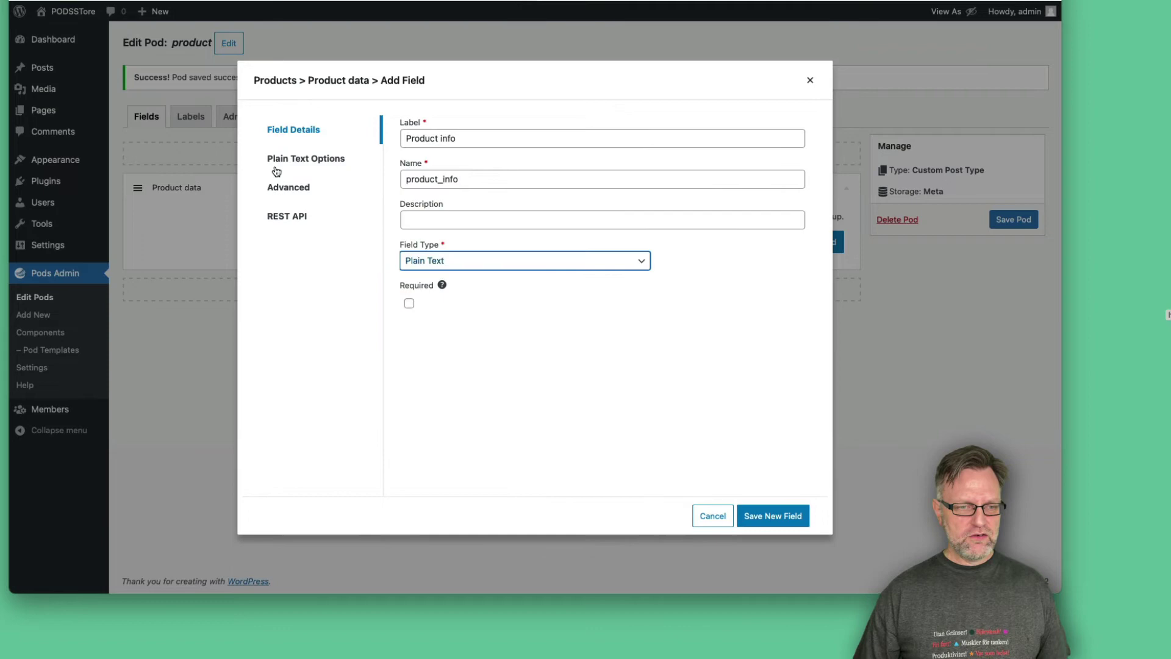
click(501, 262)
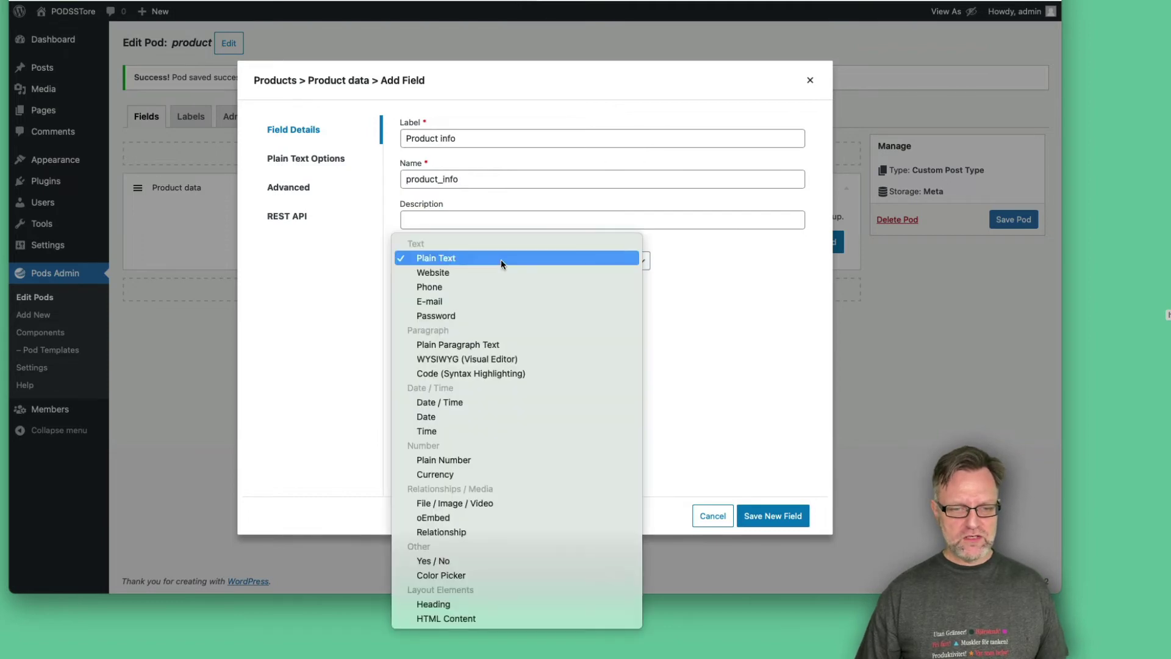
click(503, 345)
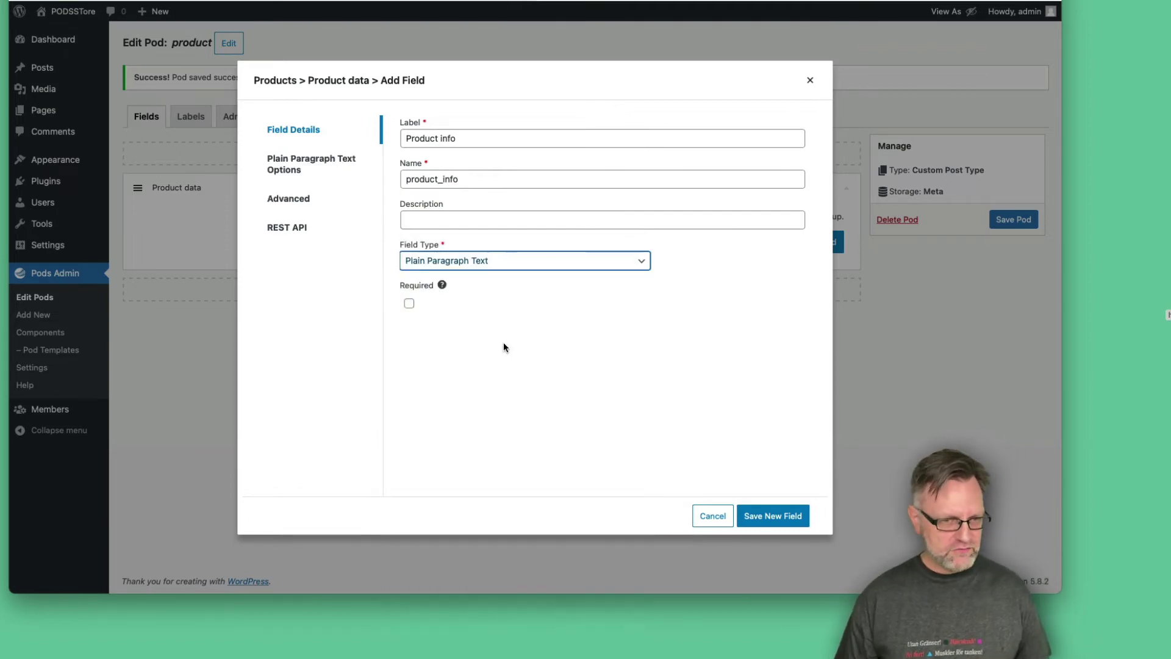
Set the Product info Maximum Length to 500 and save the field
click(286, 173)
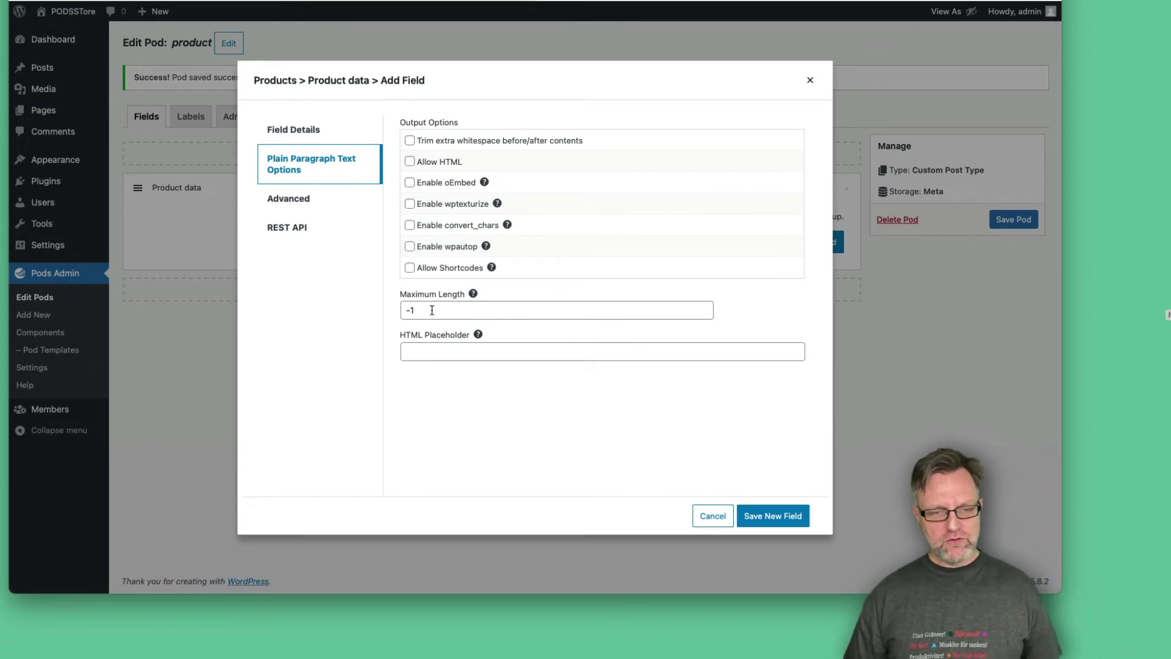
drag(436, 311, 382, 313)
text(500)
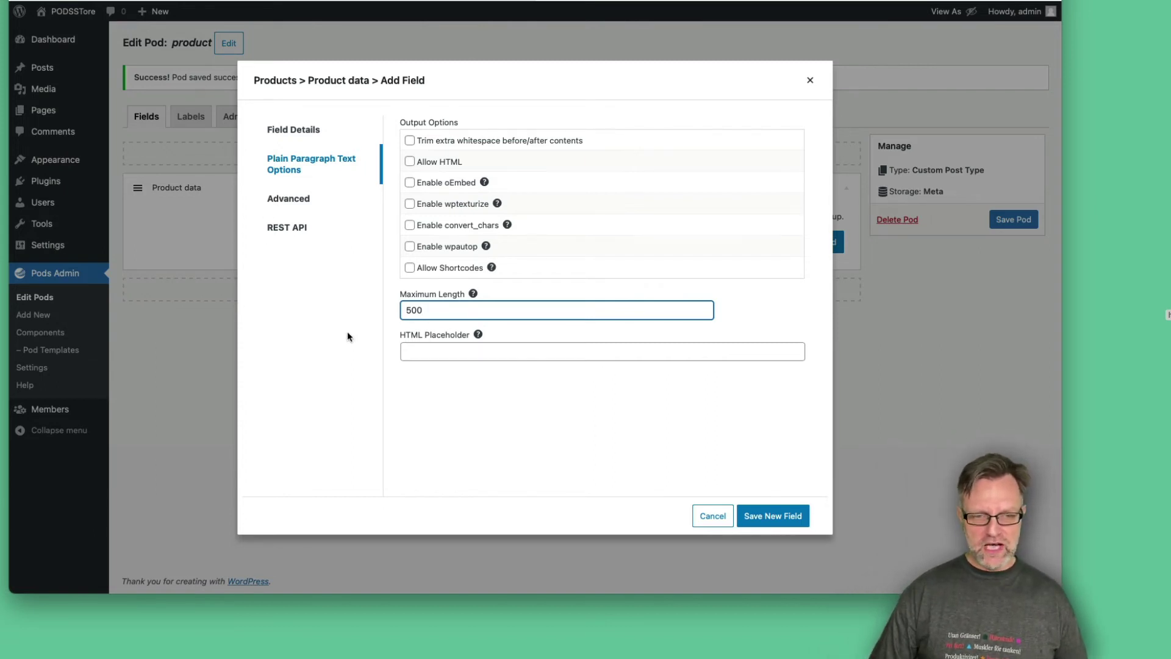
click(767, 517)
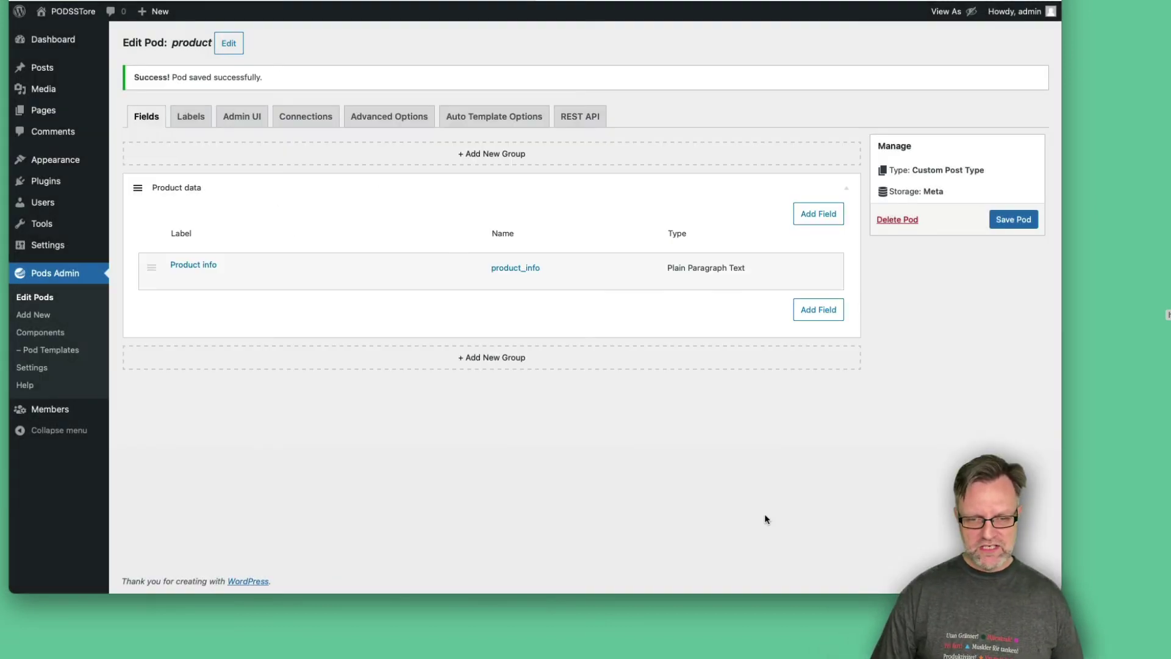
Add a field labelled Weight of type Plain Number and save it
click(818, 310)
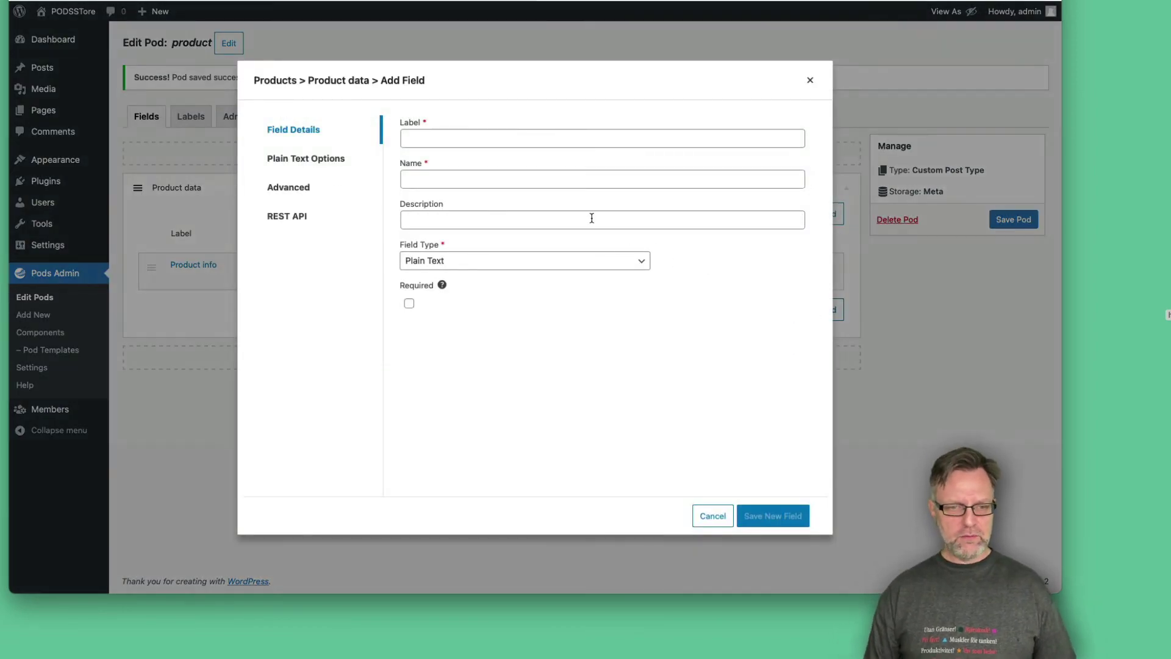
click(456, 134)
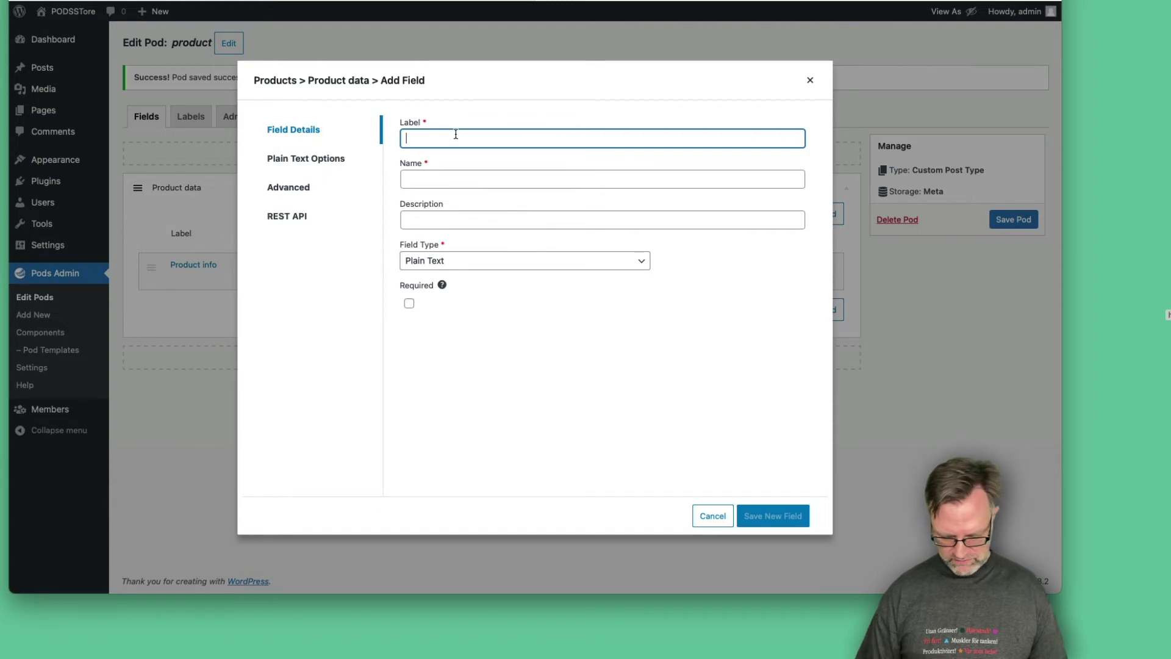
text(Weright)
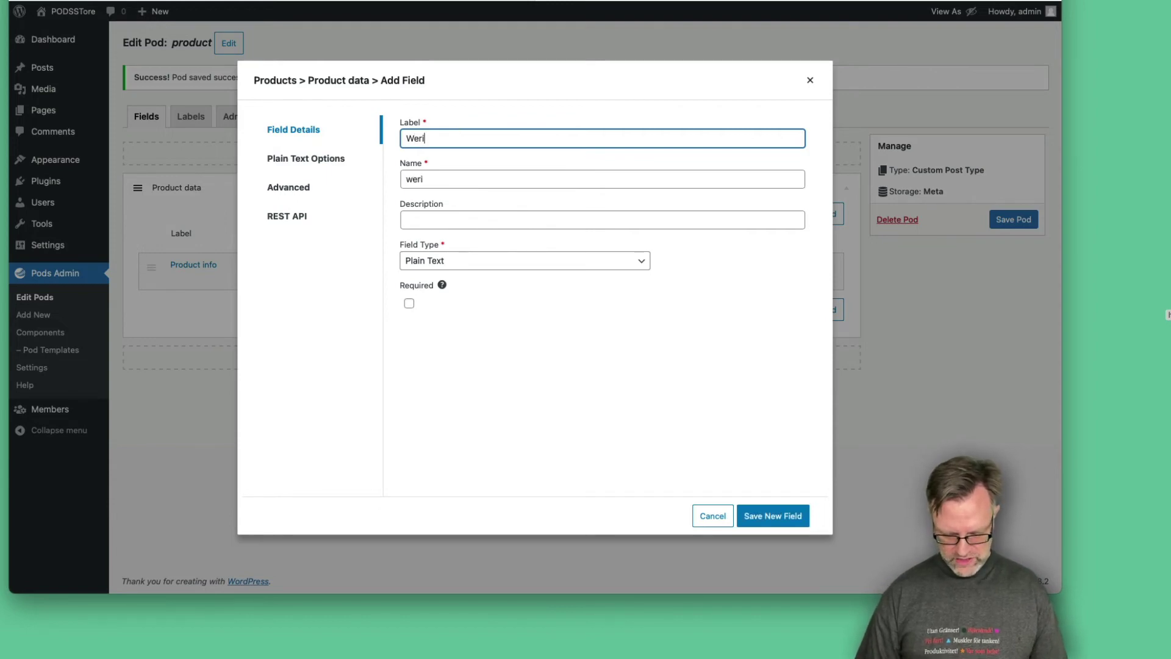
key(BackSpace)
key(BackSpace)
key(BackSpace)
key(BackSpace)
key(BackSpace)
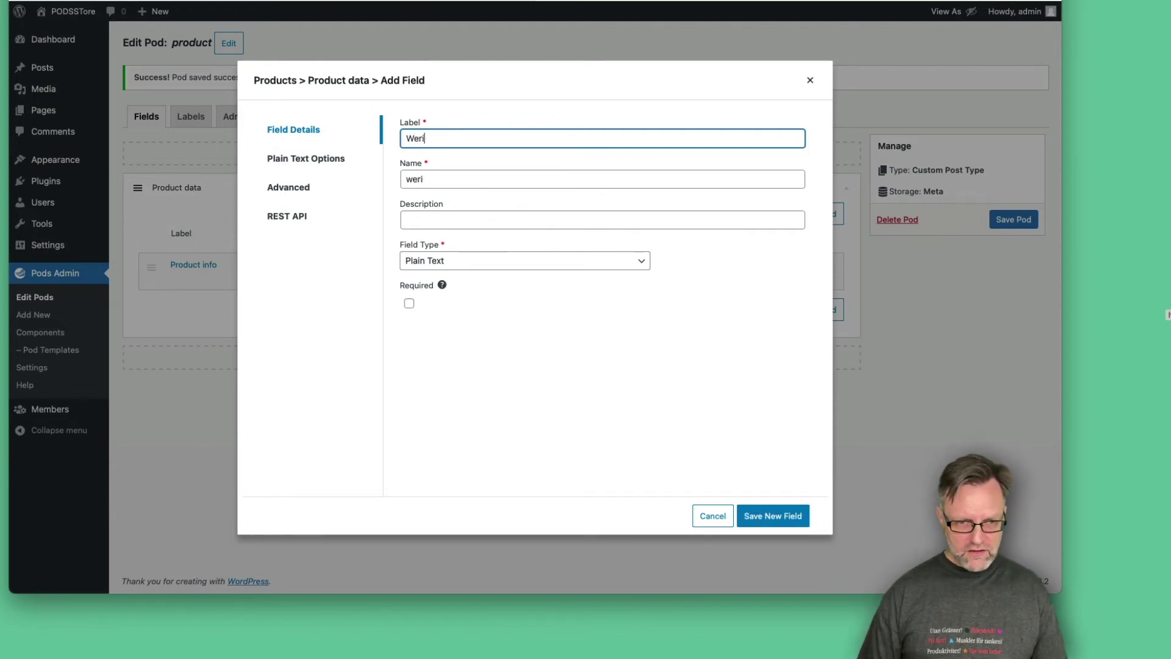
text(i)
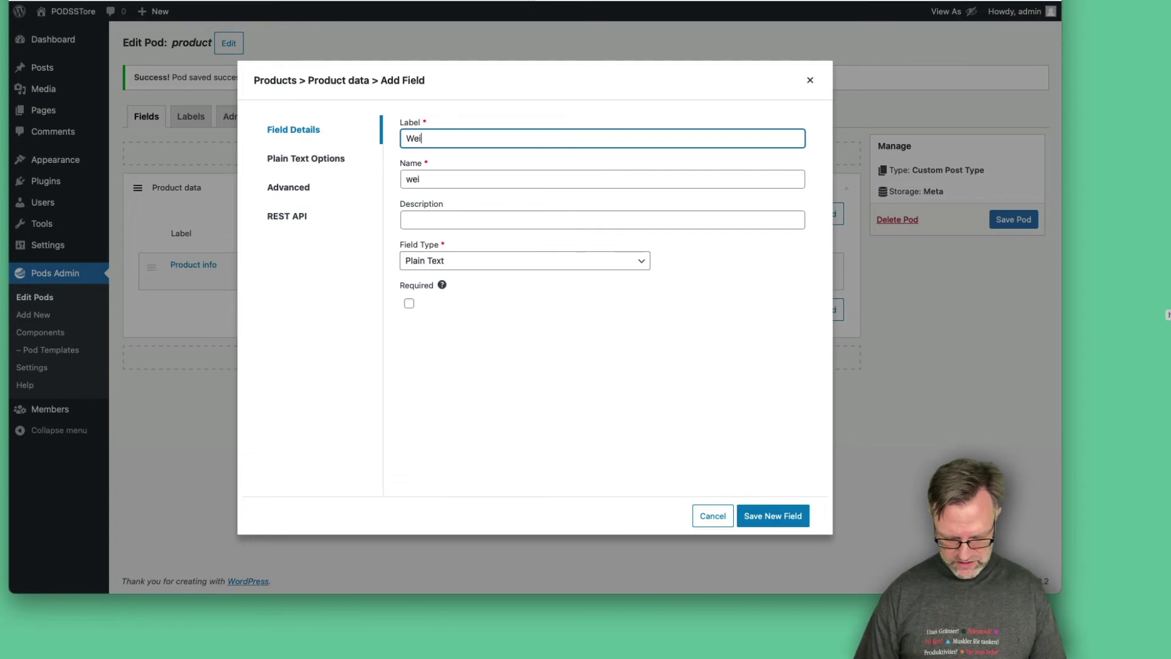
text(ght)
key(Tab)
key(Tab)
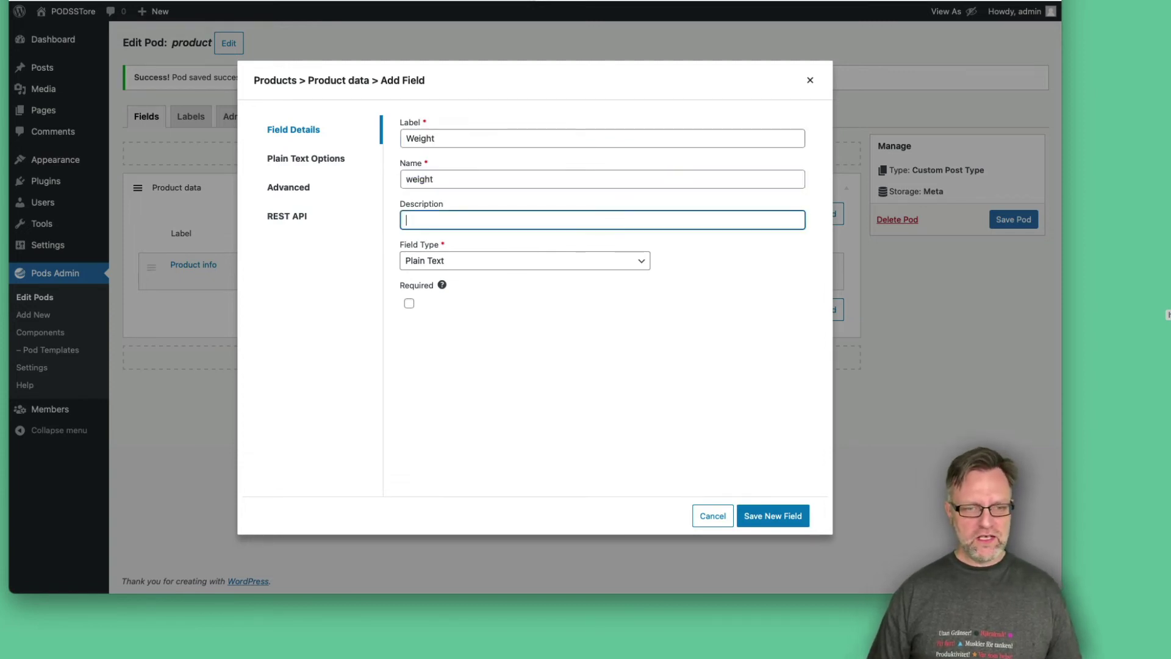
click(578, 261)
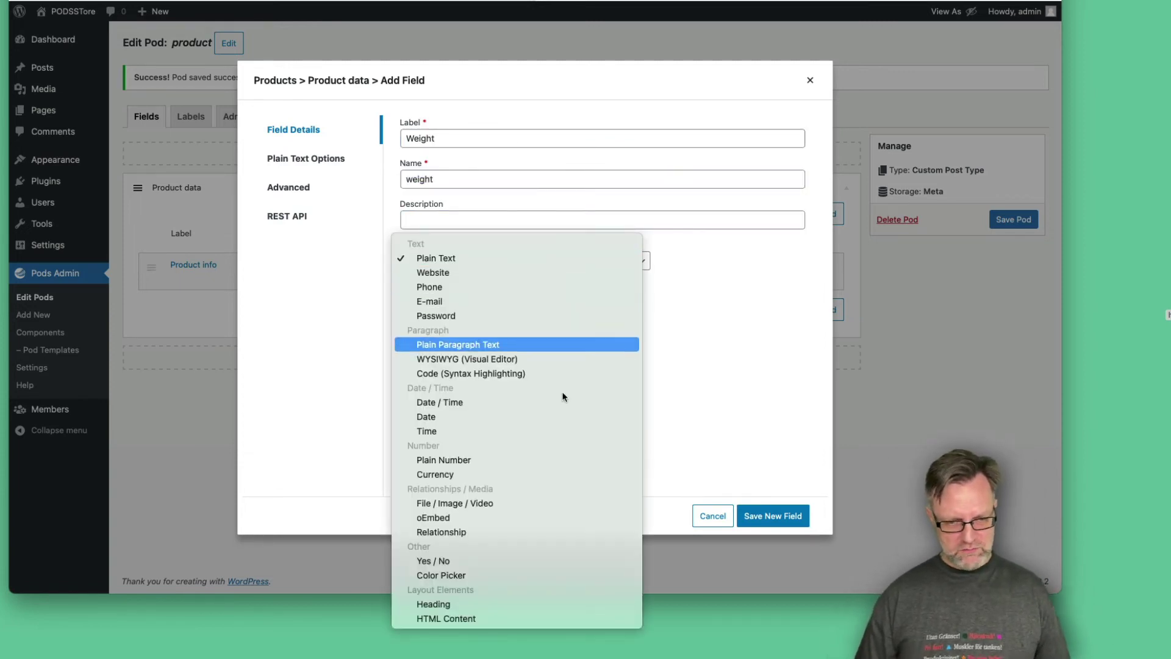
click(549, 461)
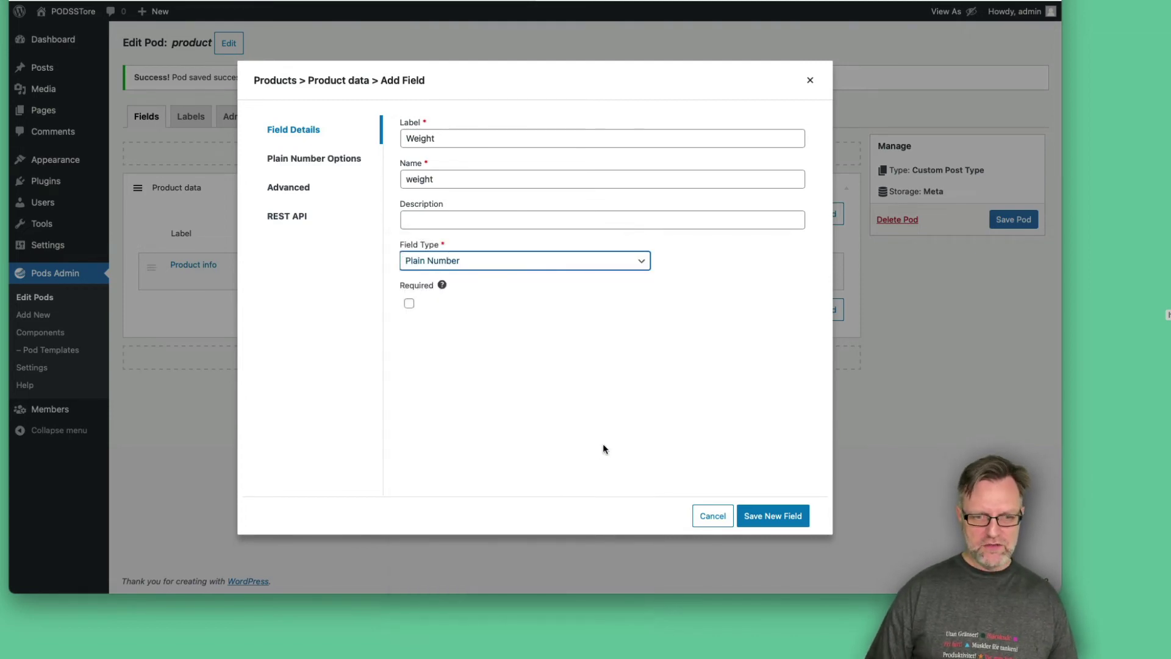
click(770, 517)
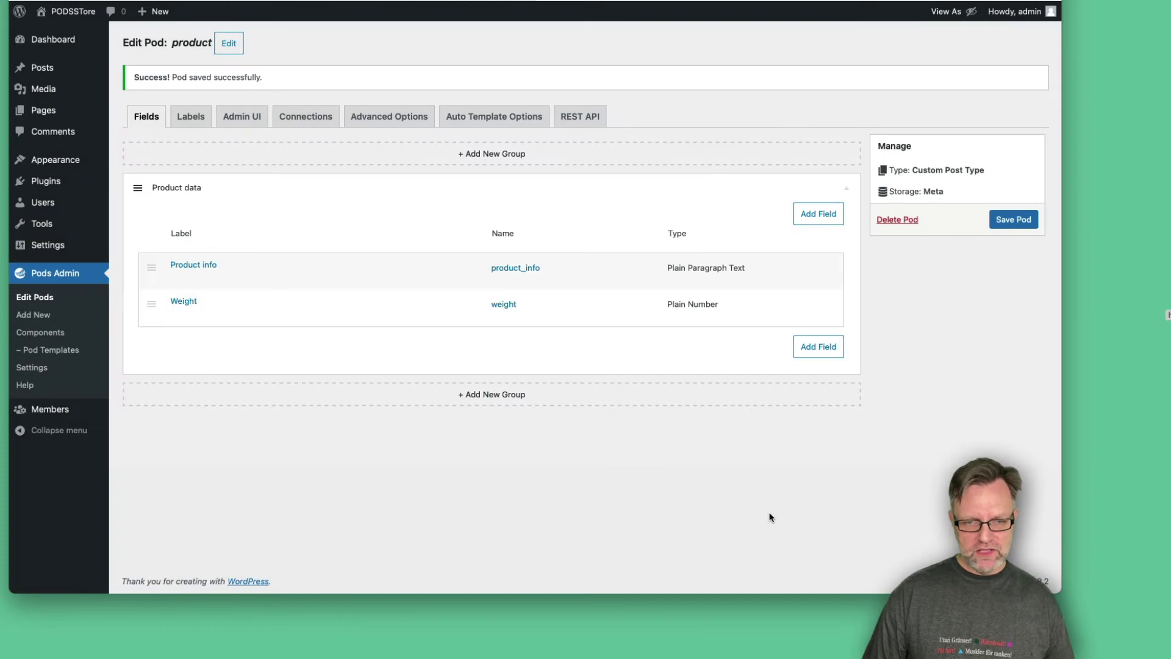
Add a new field labelled Price with the Currency field type
click(829, 344)
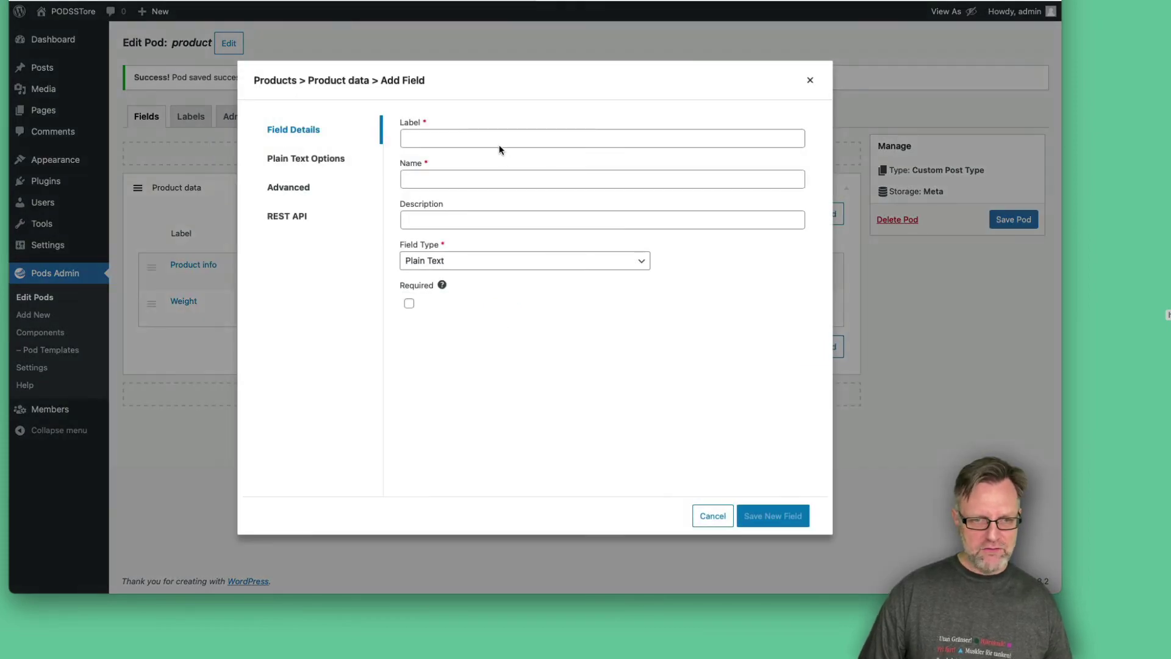
click(473, 133)
text(Pr)
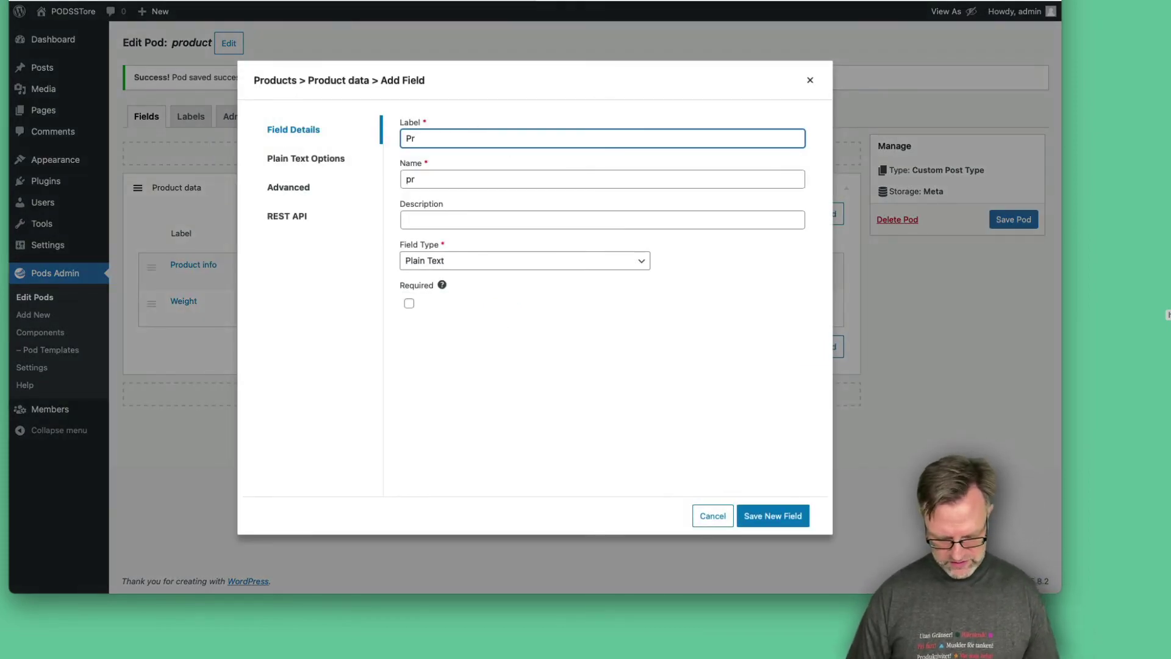
text(ice)
key(Tab)
key(Tab)
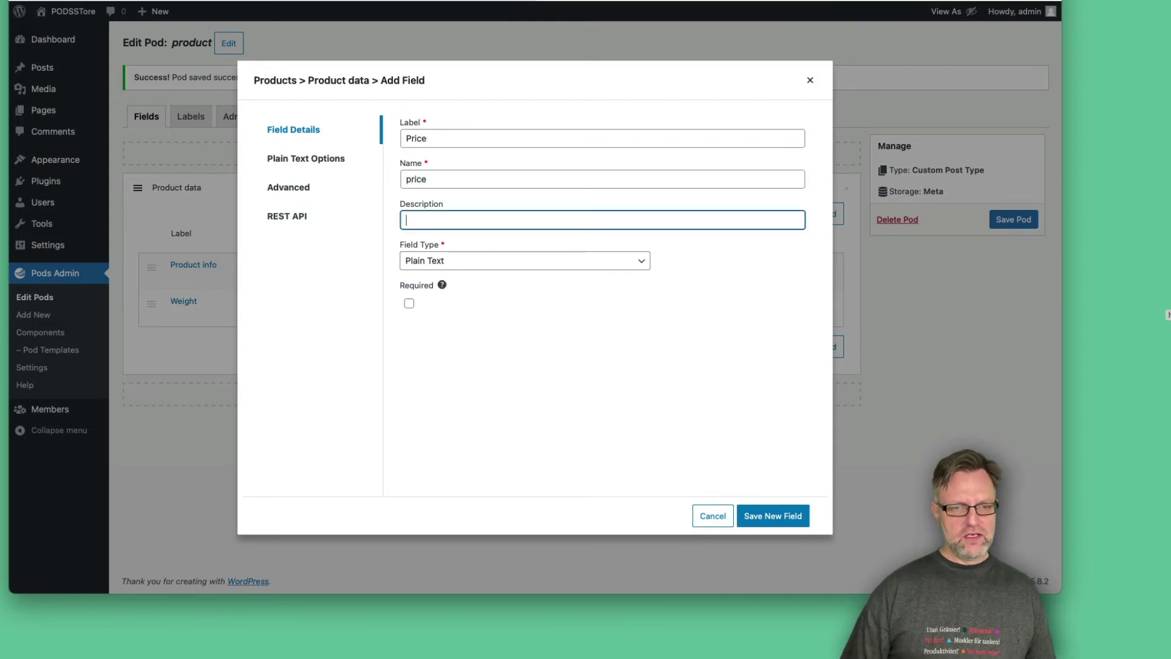
click(523, 264)
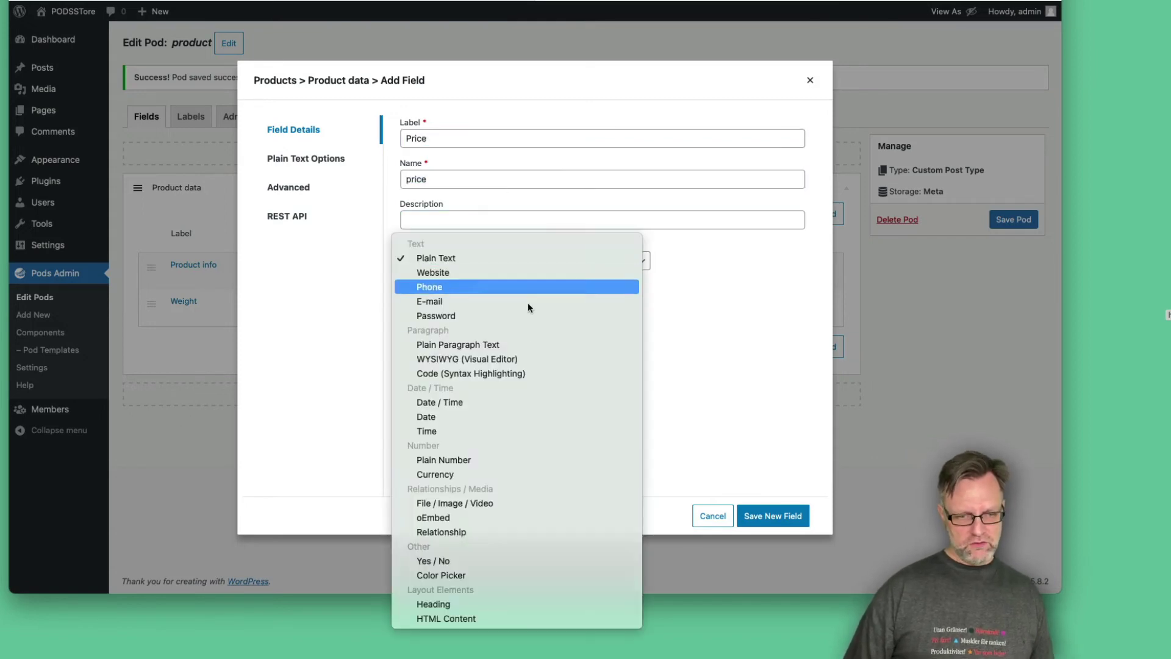
click(515, 474)
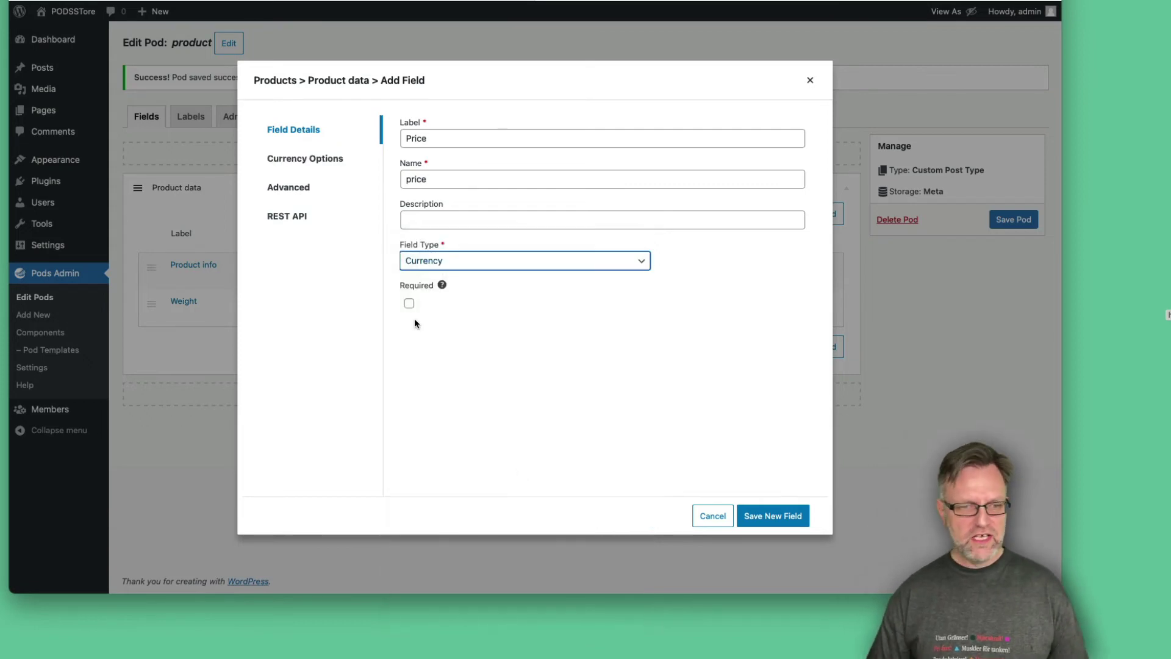
Set the Price currency sign to SEK: Swedish Krona, placed after the amount with a space
click(300, 160)
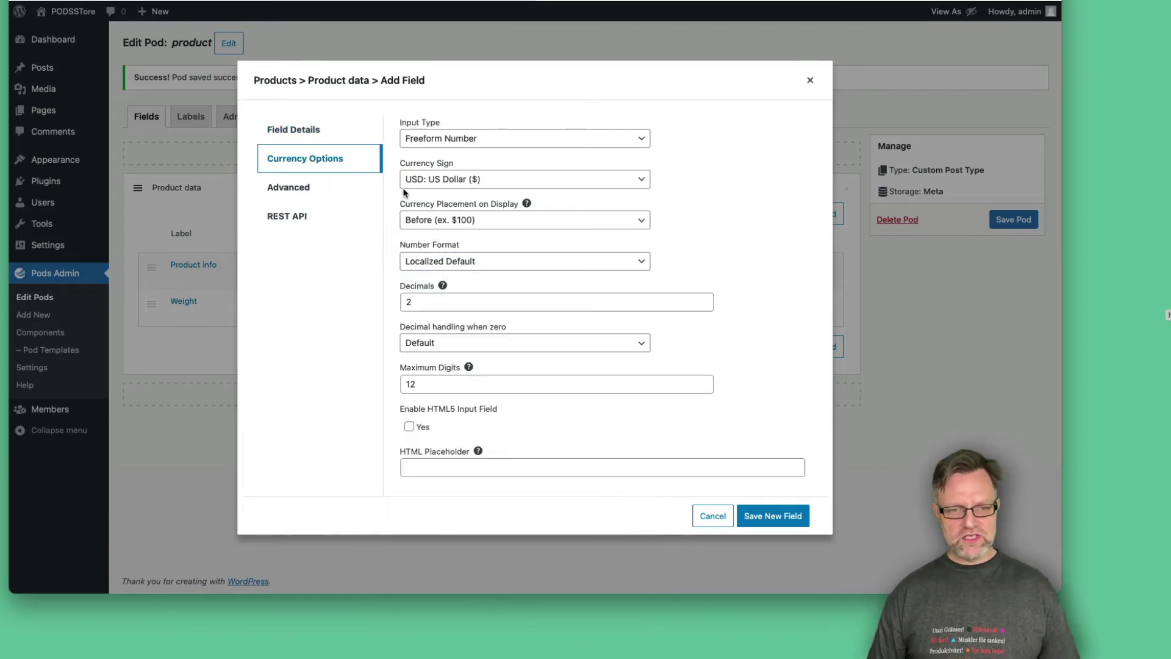
click(557, 177)
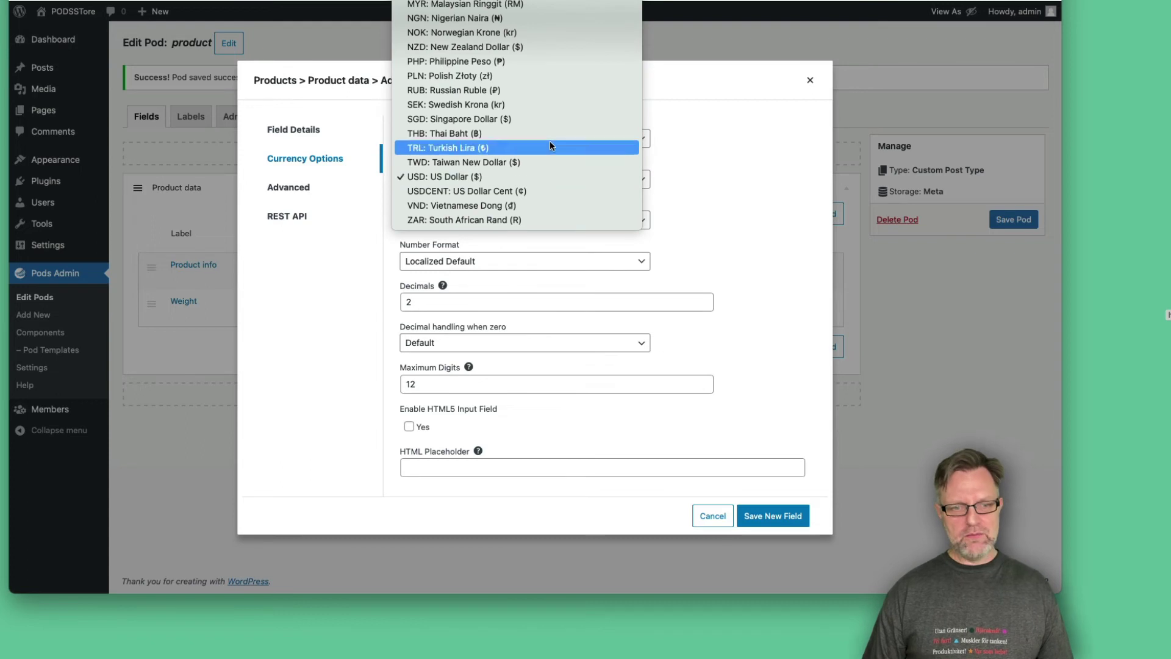
click(552, 104)
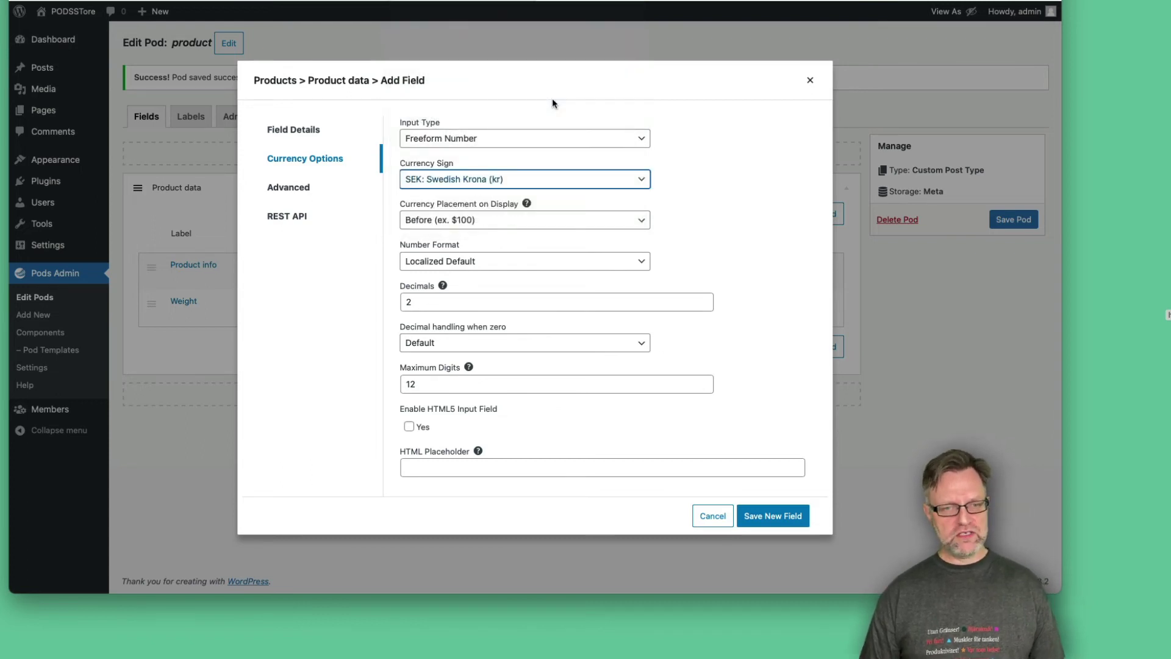
click(519, 219)
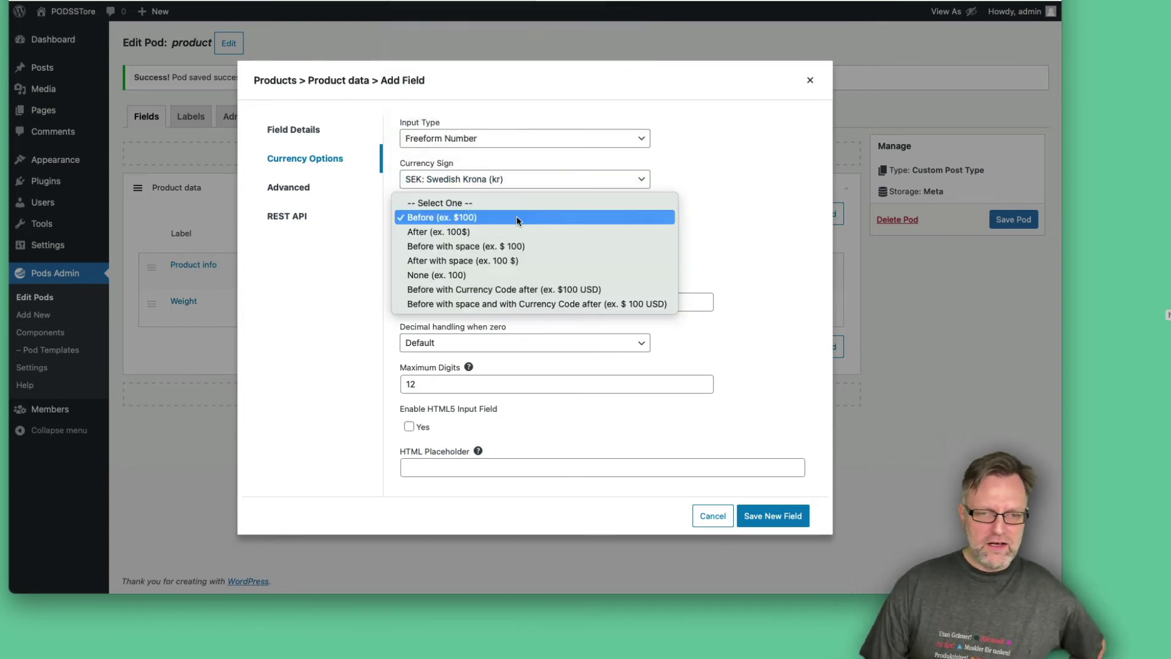
click(528, 259)
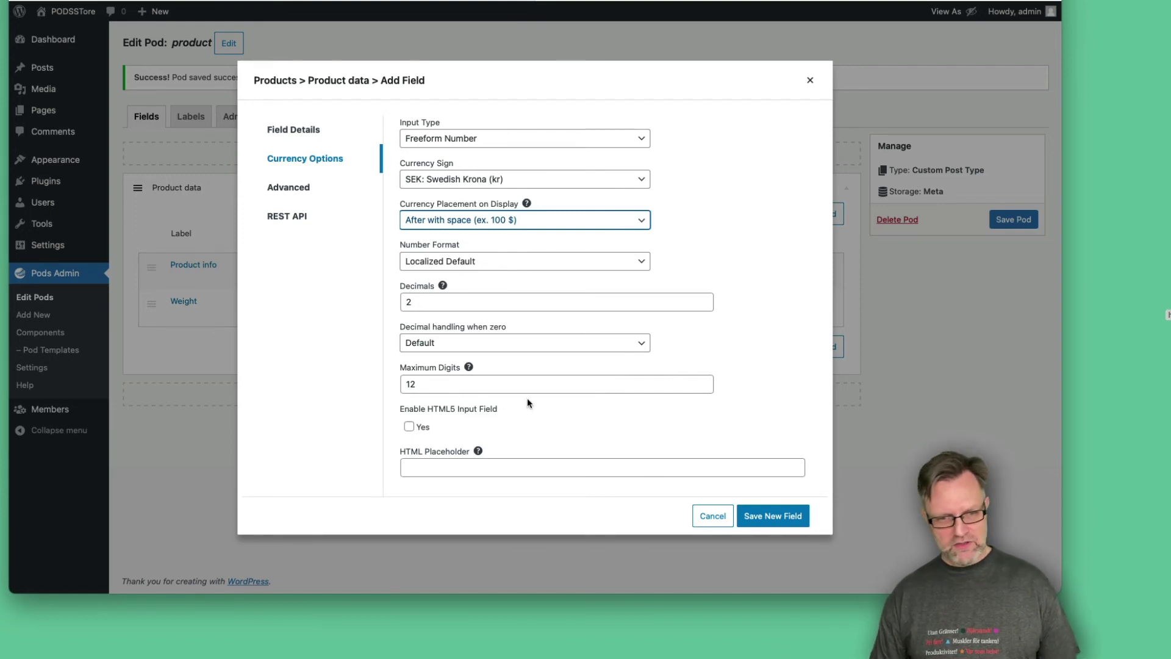
Save the Price field, then add an Images field of type File / Image / Video
click(772, 518)
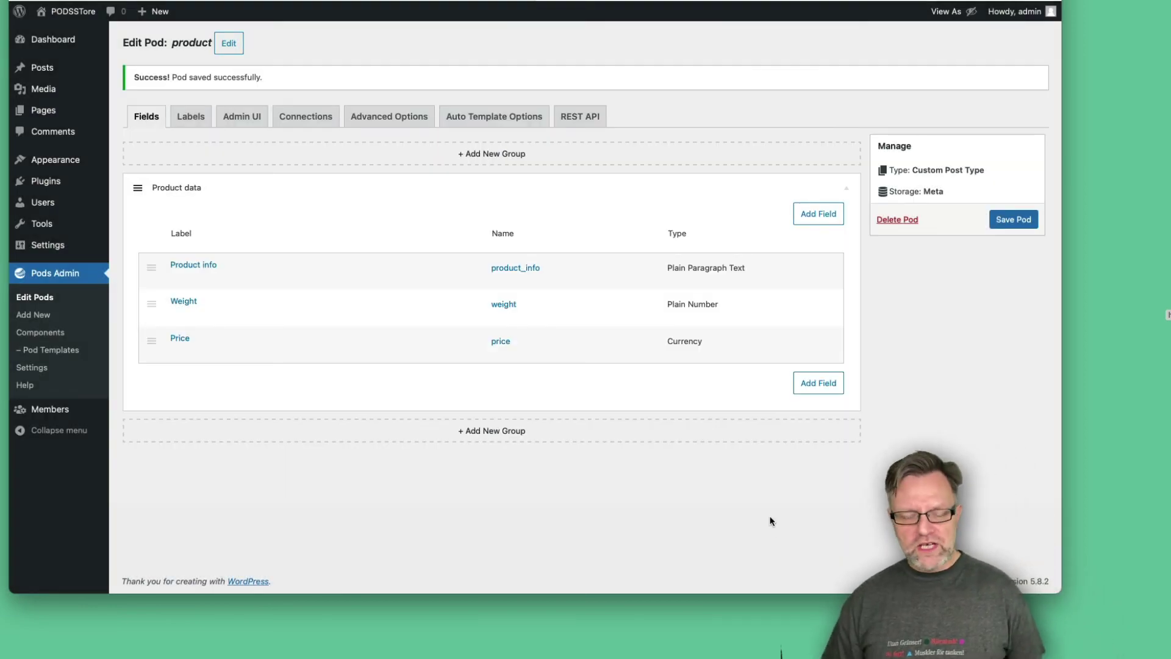
click(834, 383)
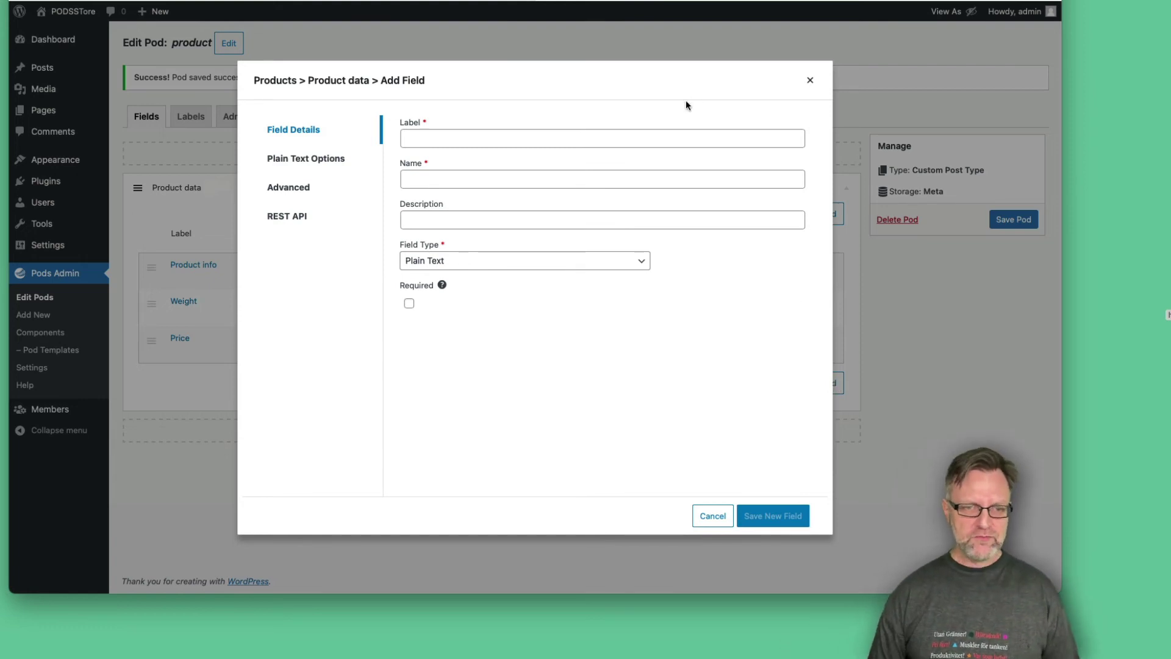
click(433, 139)
text(Imag)
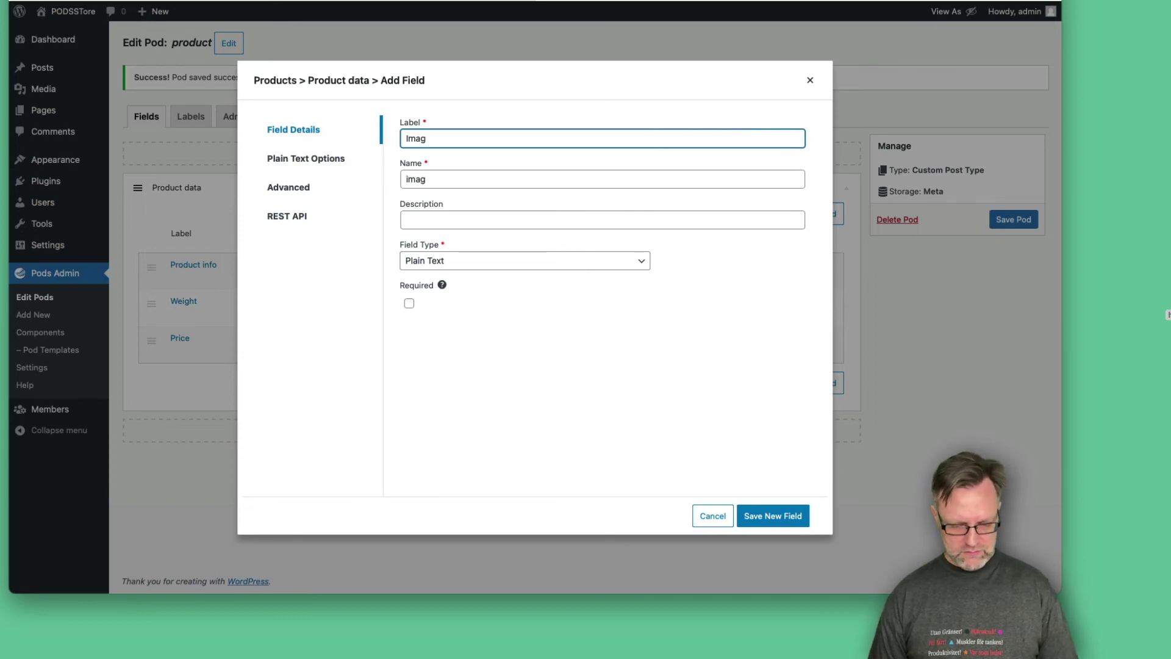
text(es)
key(Tab)
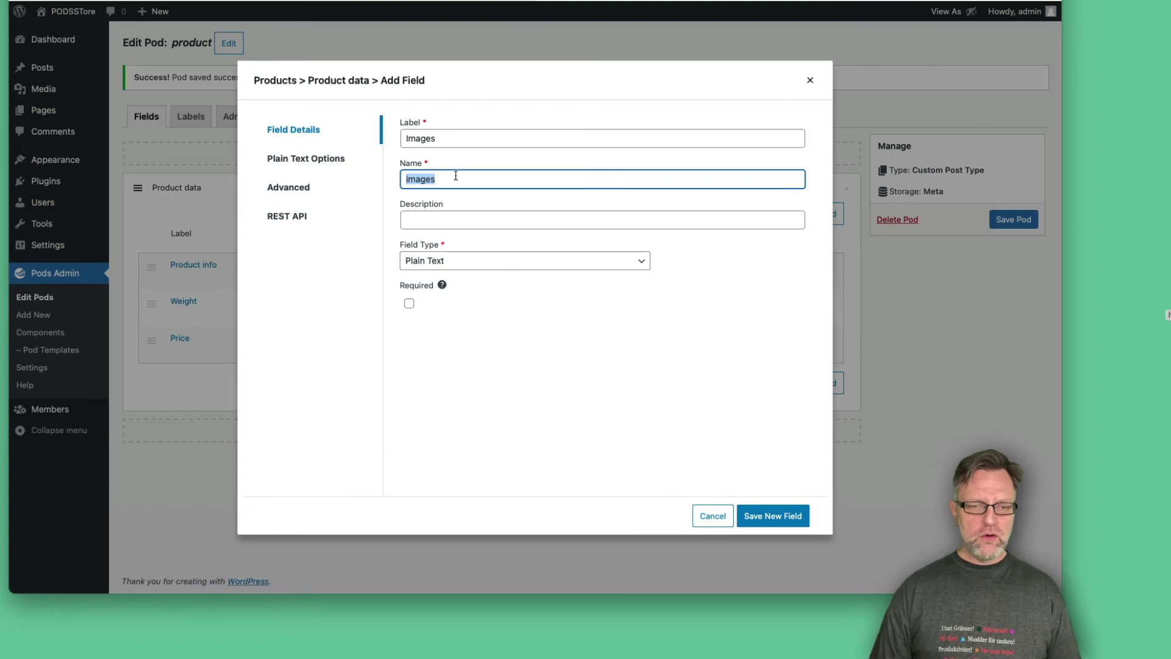
click(494, 264)
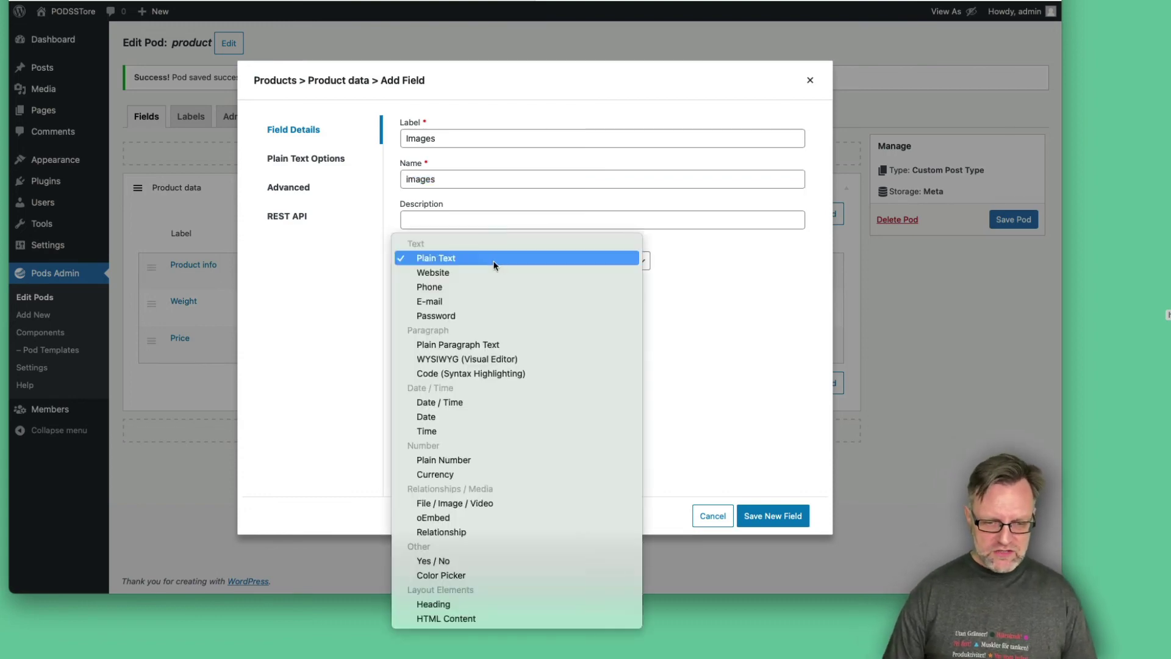
click(521, 502)
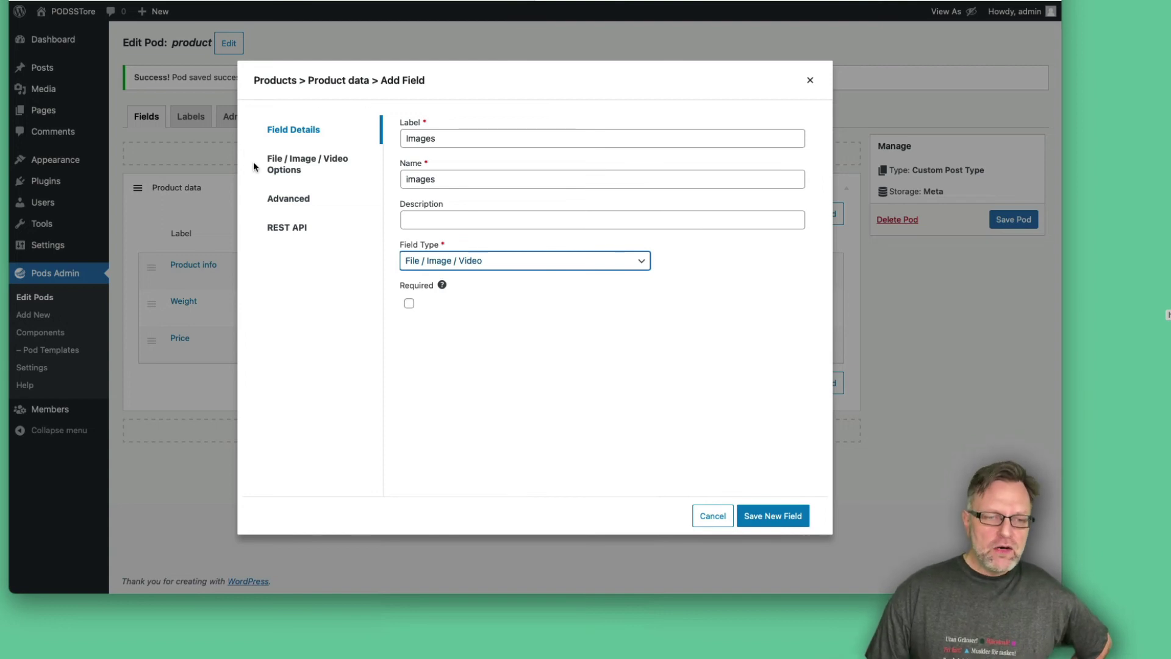
Set Images to Multiple Files with the Upload only (Plupload) uploader
click(286, 166)
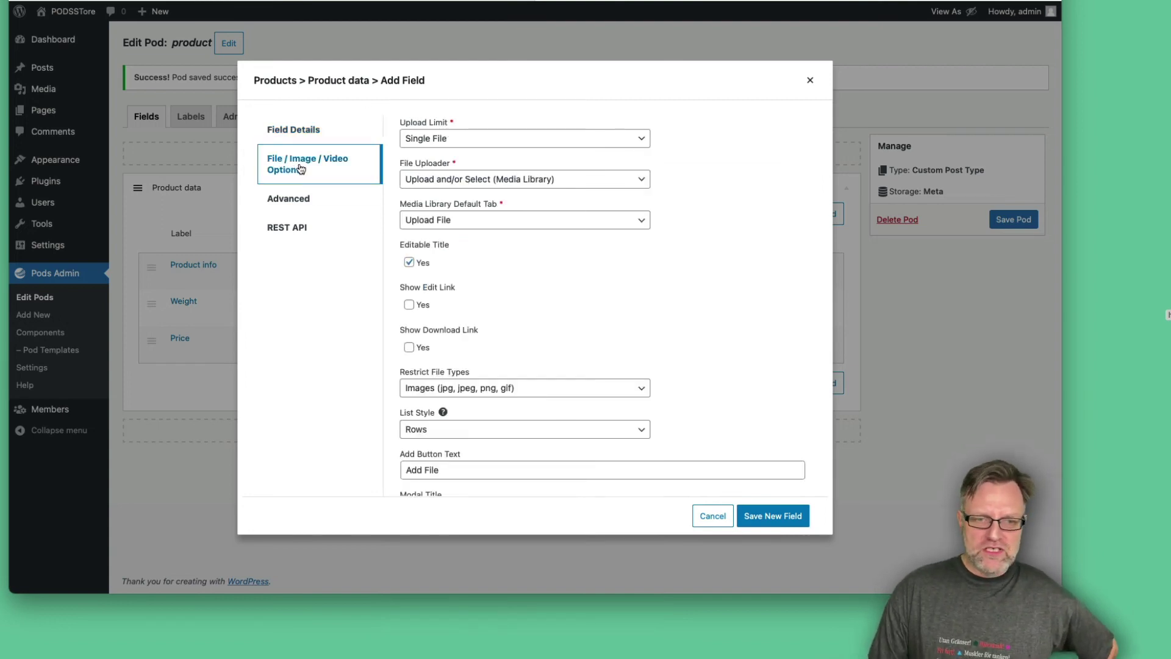
click(551, 139)
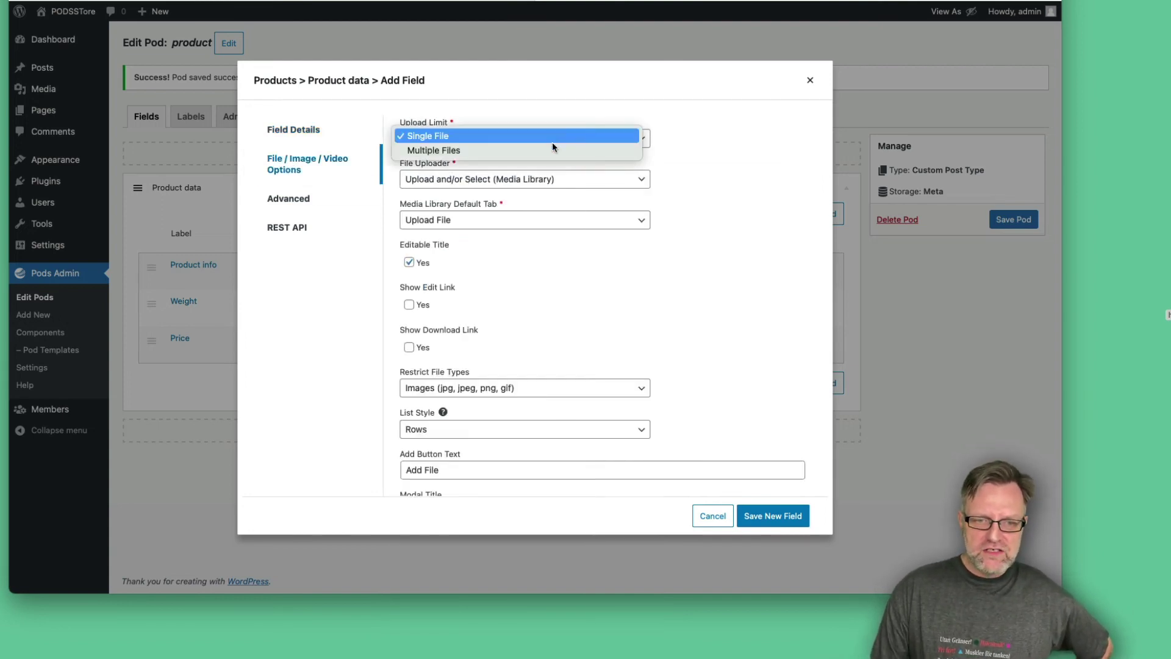
click(548, 150)
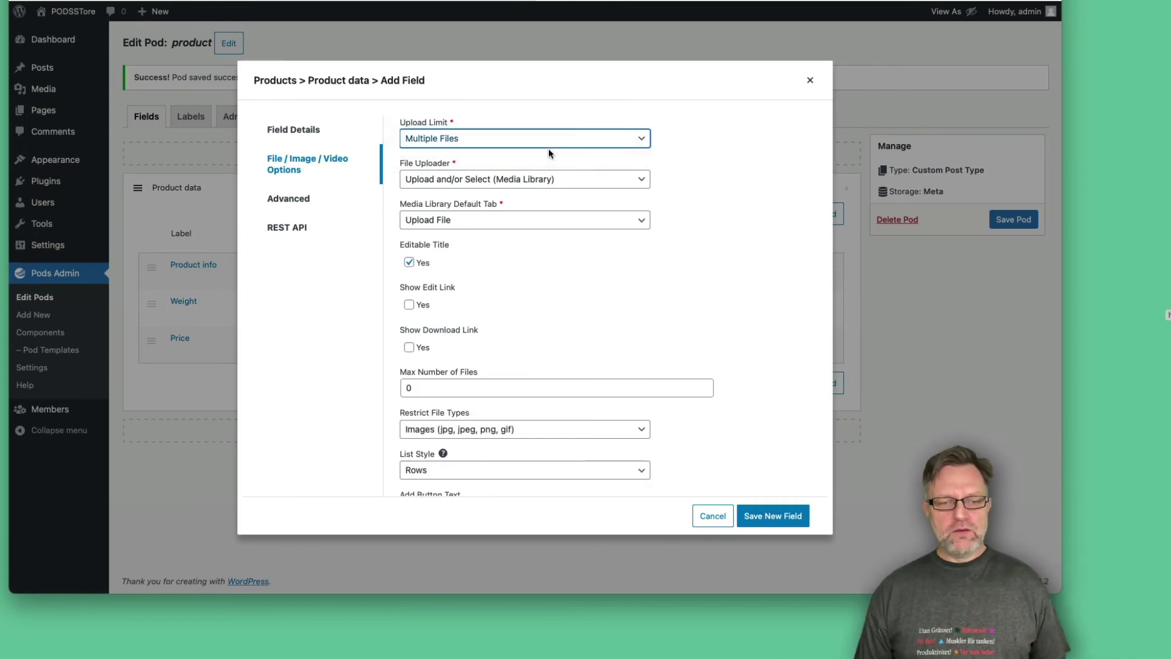
click(602, 181)
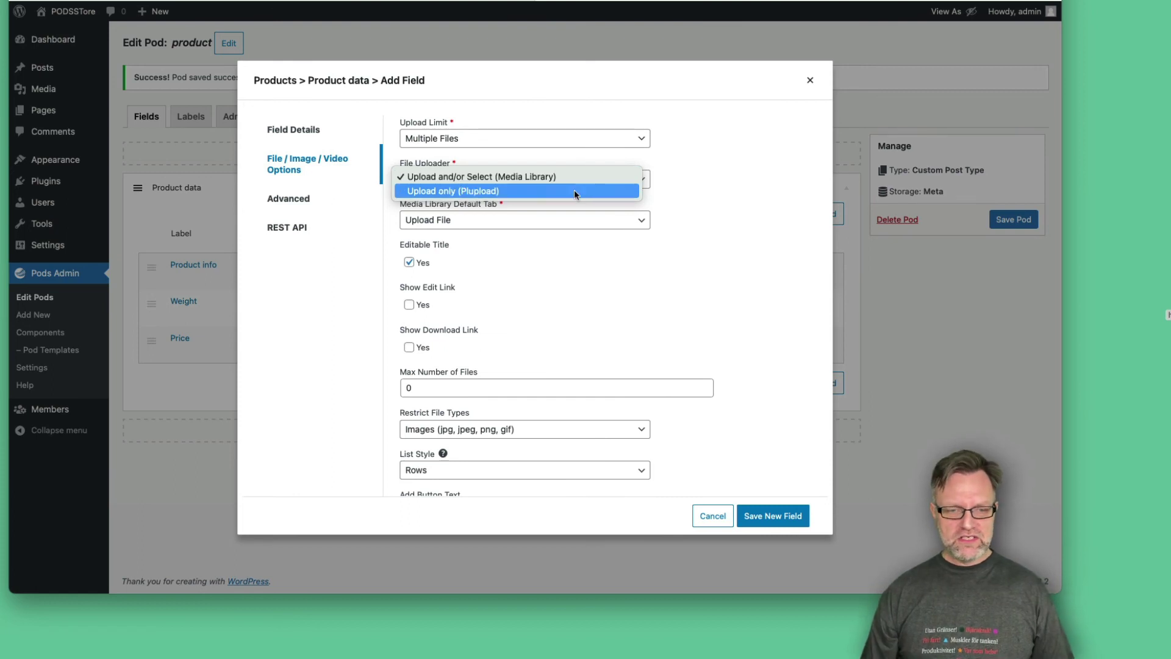
click(575, 191)
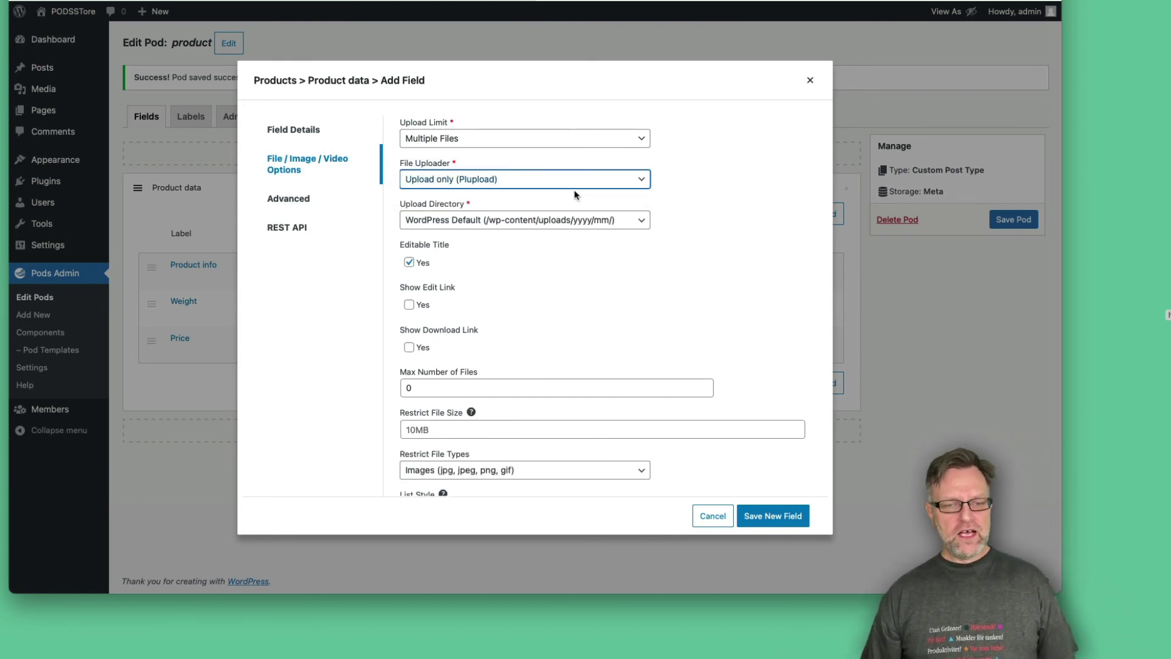
Limit Images to a maximum of 4 files, keeping images as the allowed file type
scroll(534, 229, down, 1)
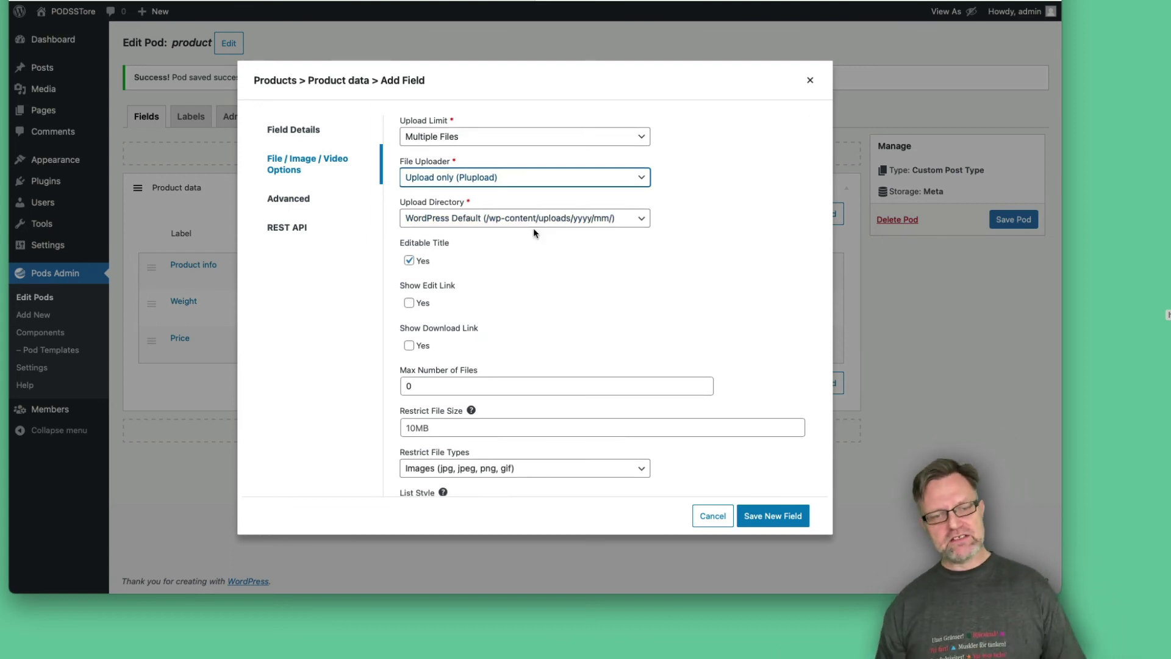
click(551, 224)
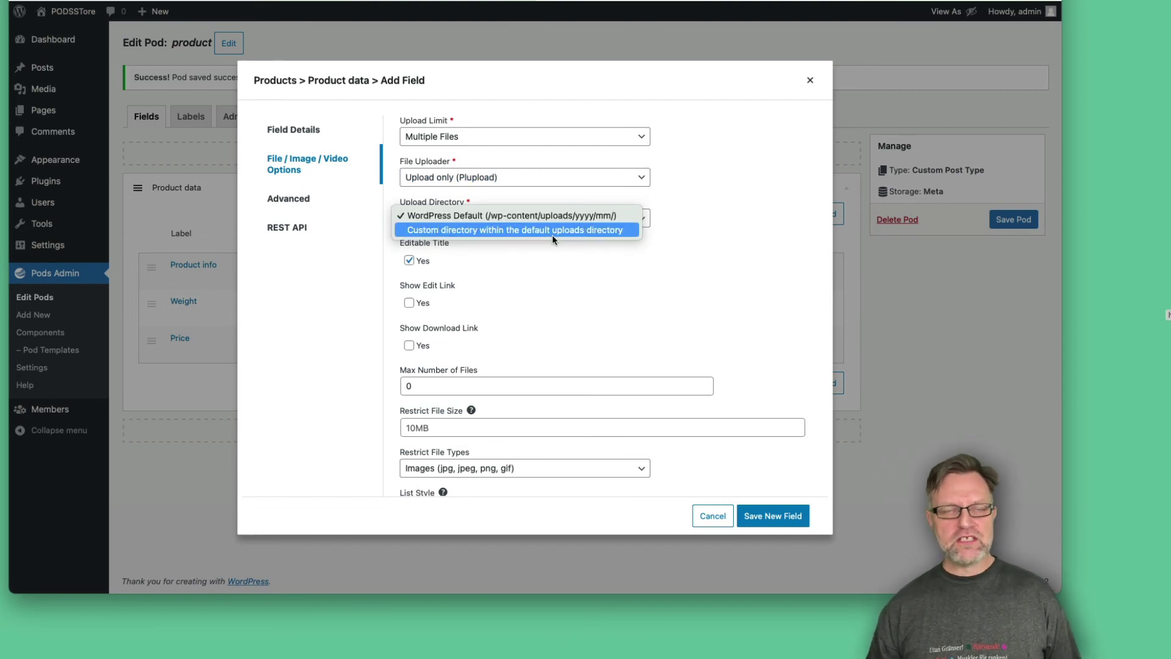
scroll(592, 273, down, 1)
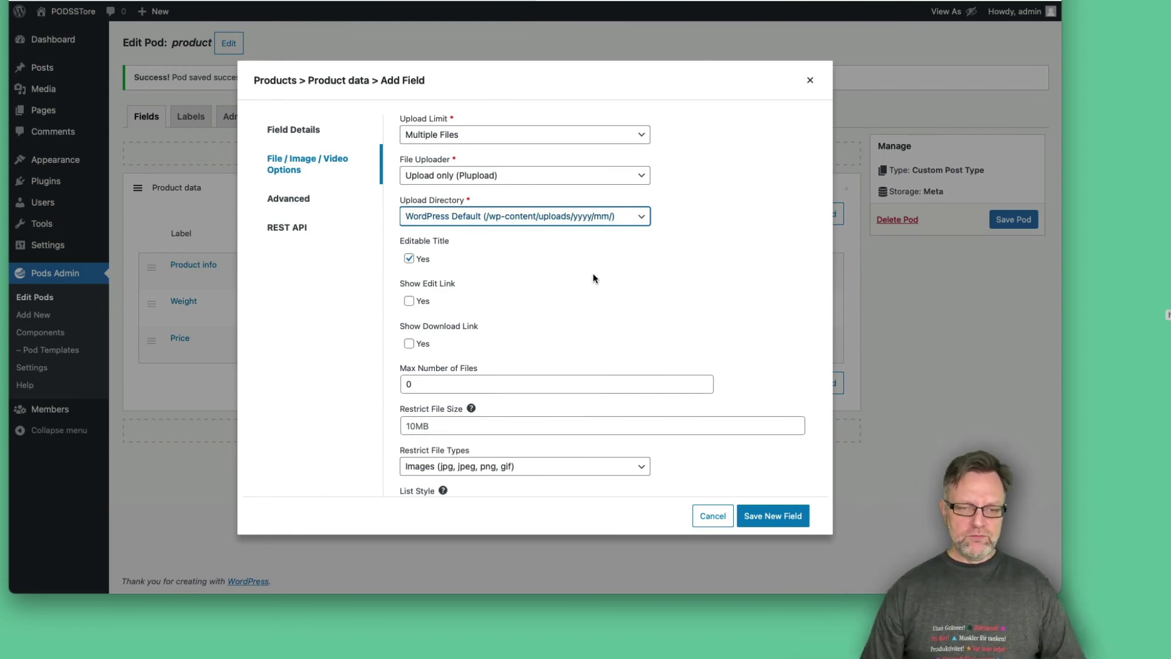
scroll(482, 274, down, 1)
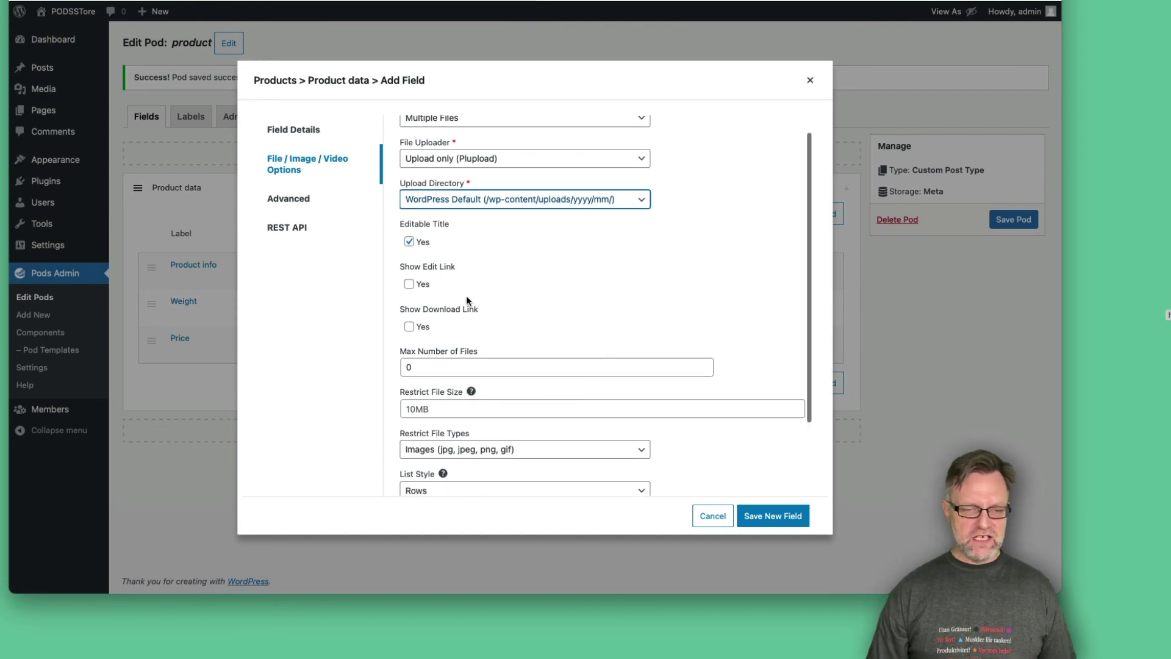
scroll(466, 299, down, 3)
double_click(463, 272)
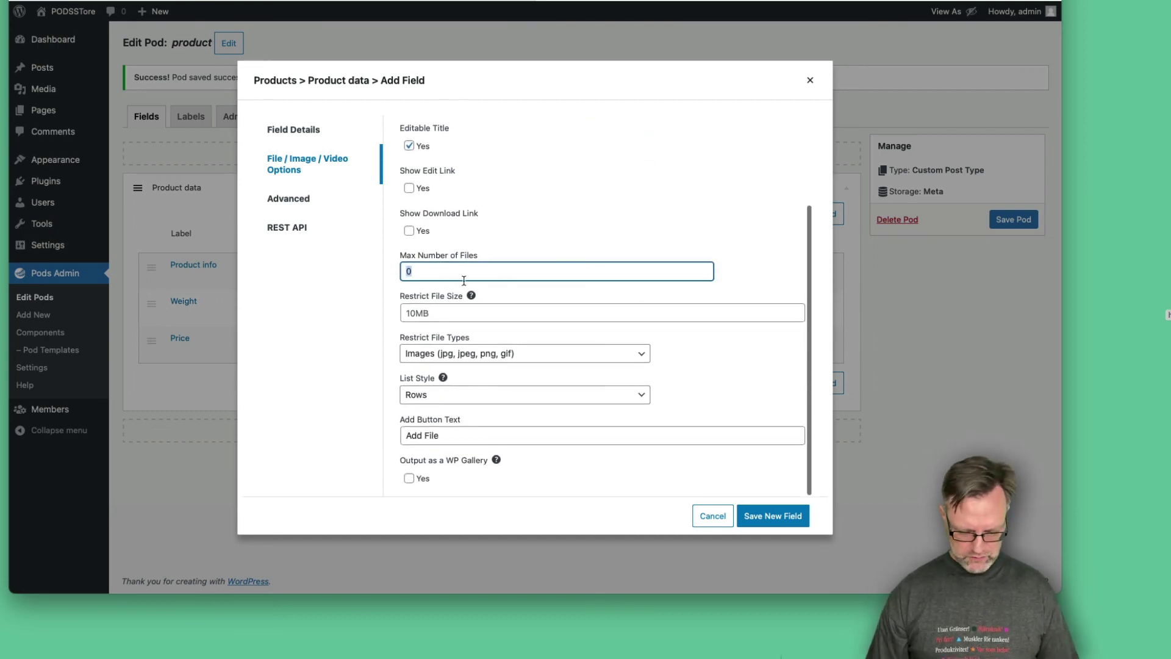
text(4)
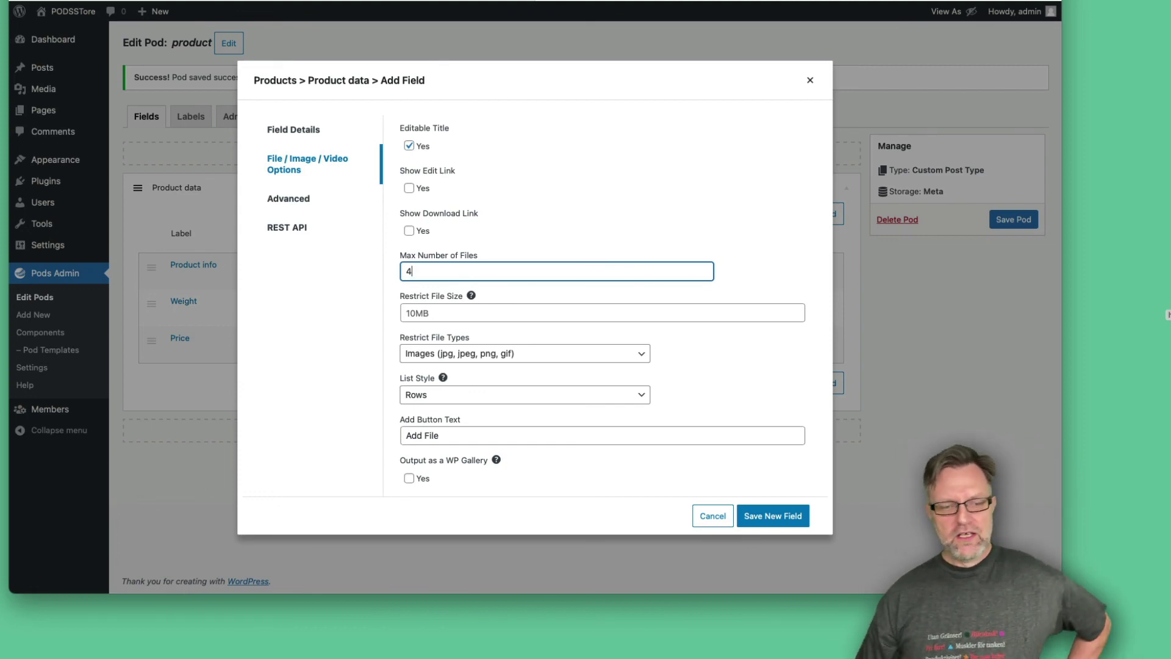
click(545, 353)
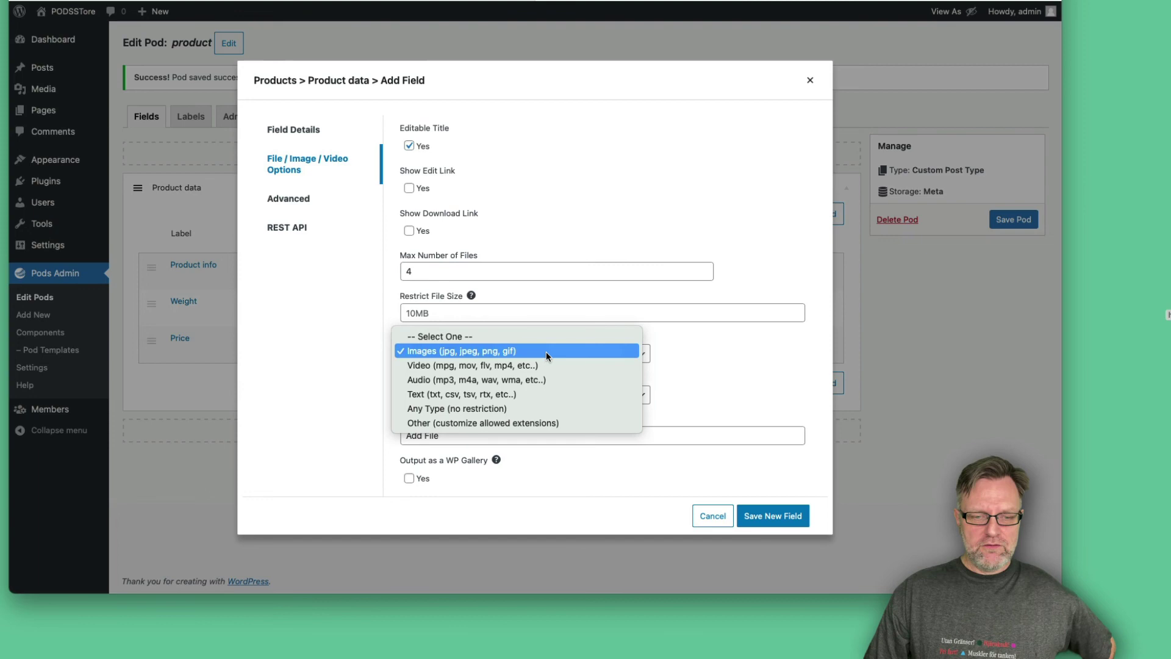
click(592, 352)
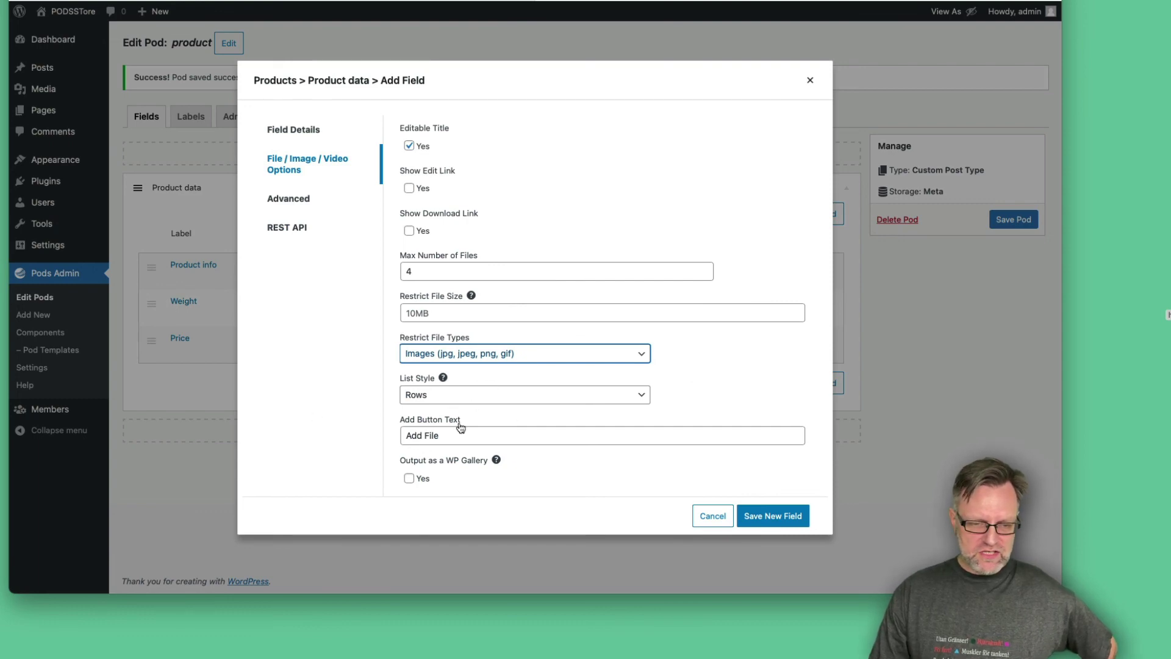
Save the Images field and the pod, then go to Pods Admin > Edit Pods
click(767, 520)
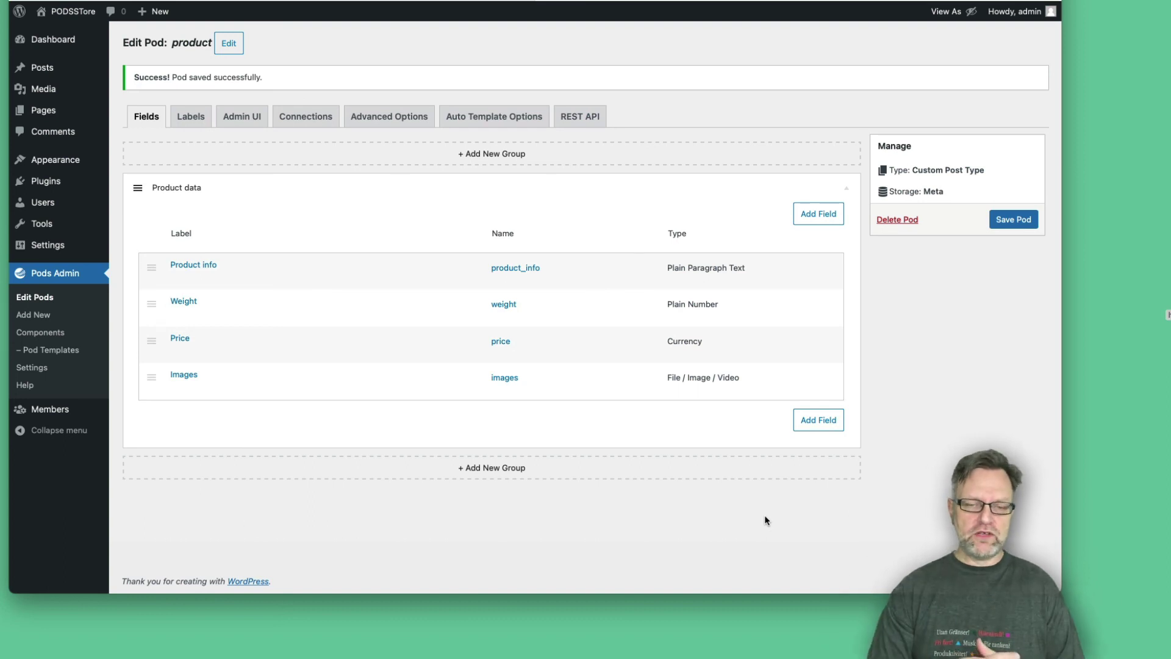
click(1033, 221)
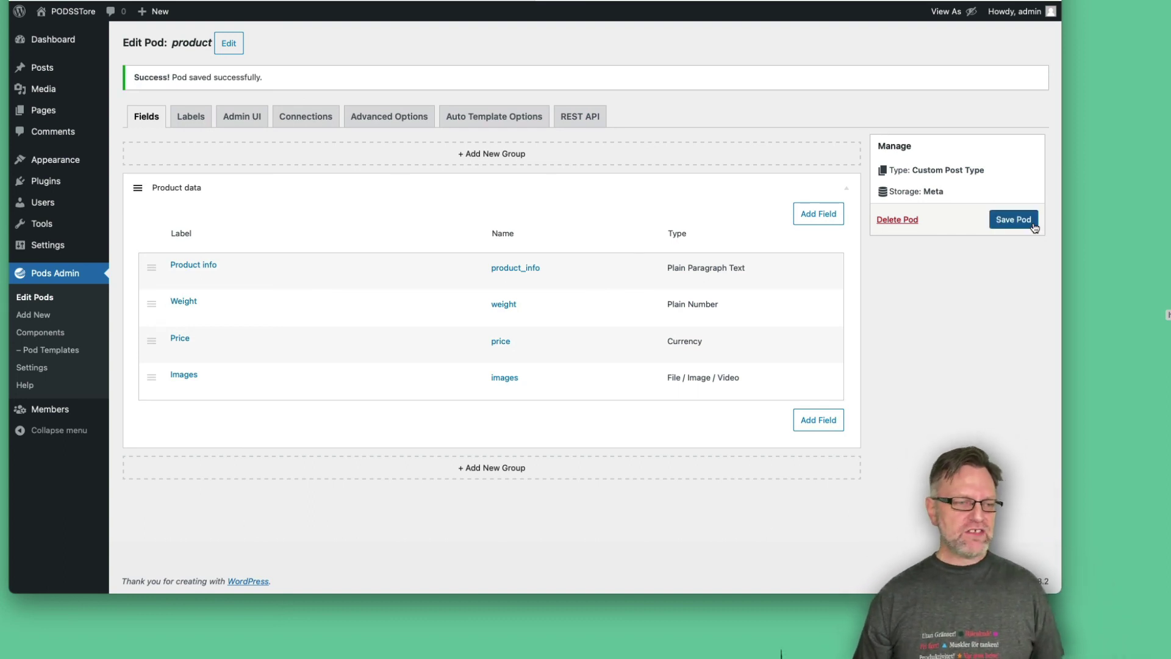
mouse_move(116, 220)
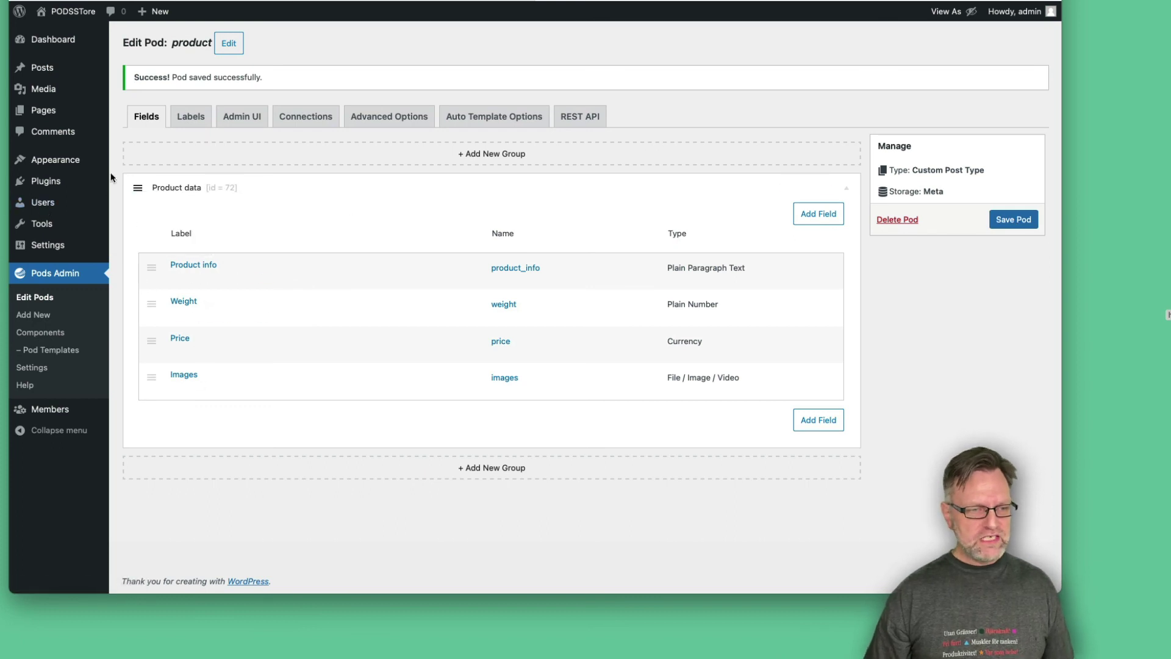
mouse_move(68, 177)
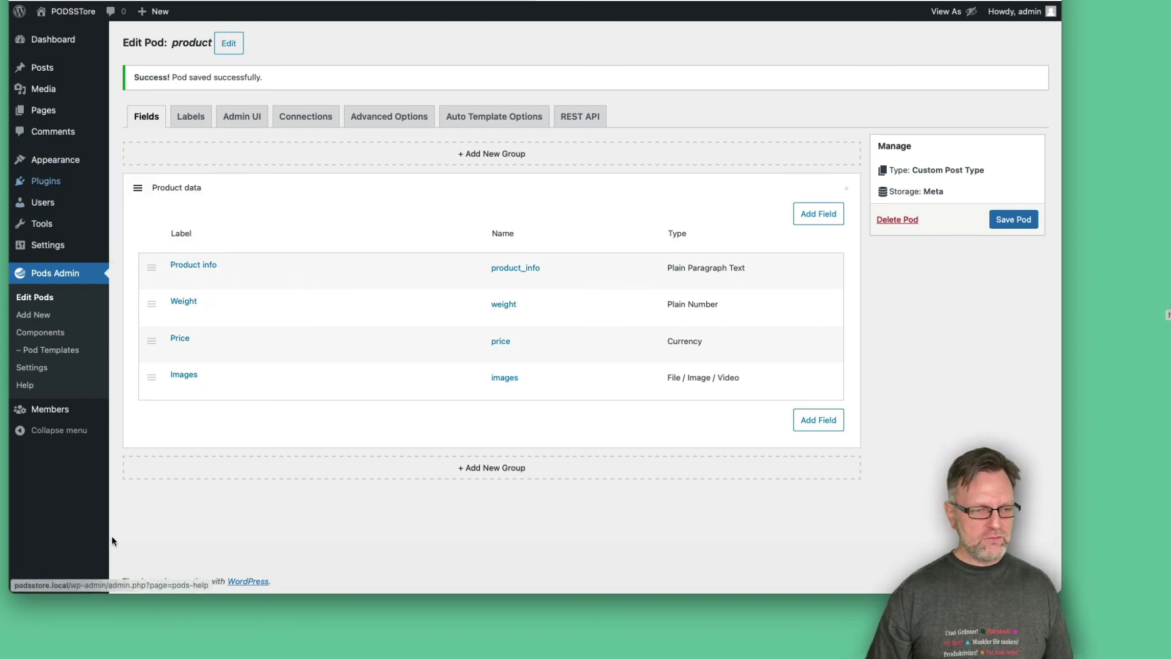
click(37, 299)
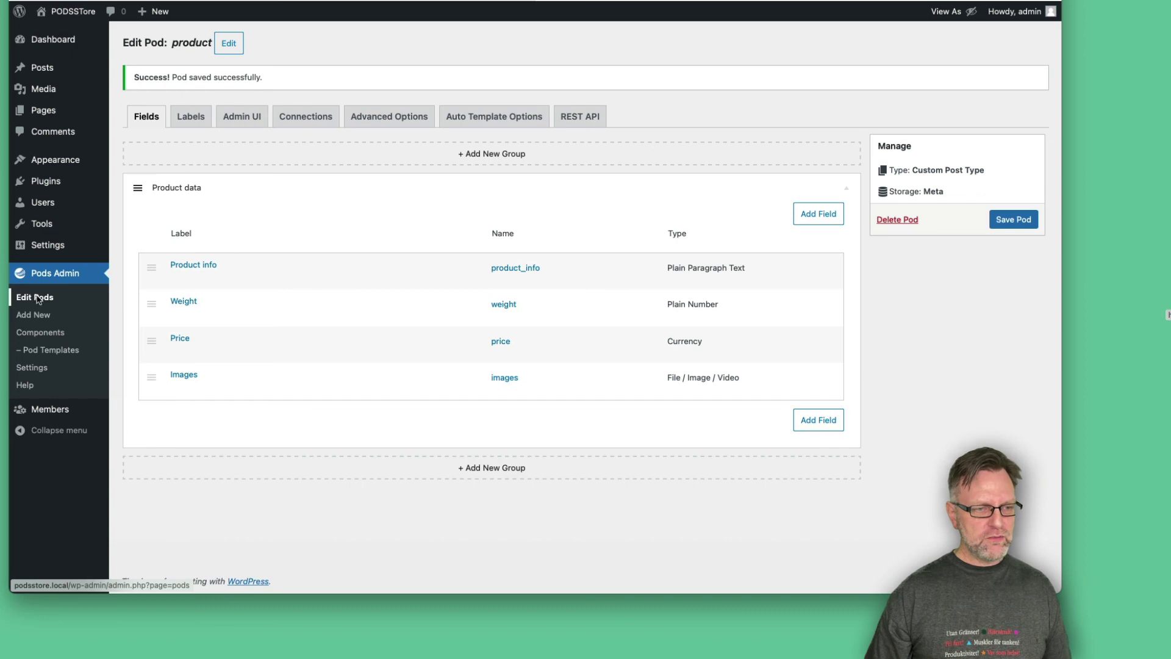
Open Products > Add New and try the Product info, Weight and Price fields
mouse_move(61, 153)
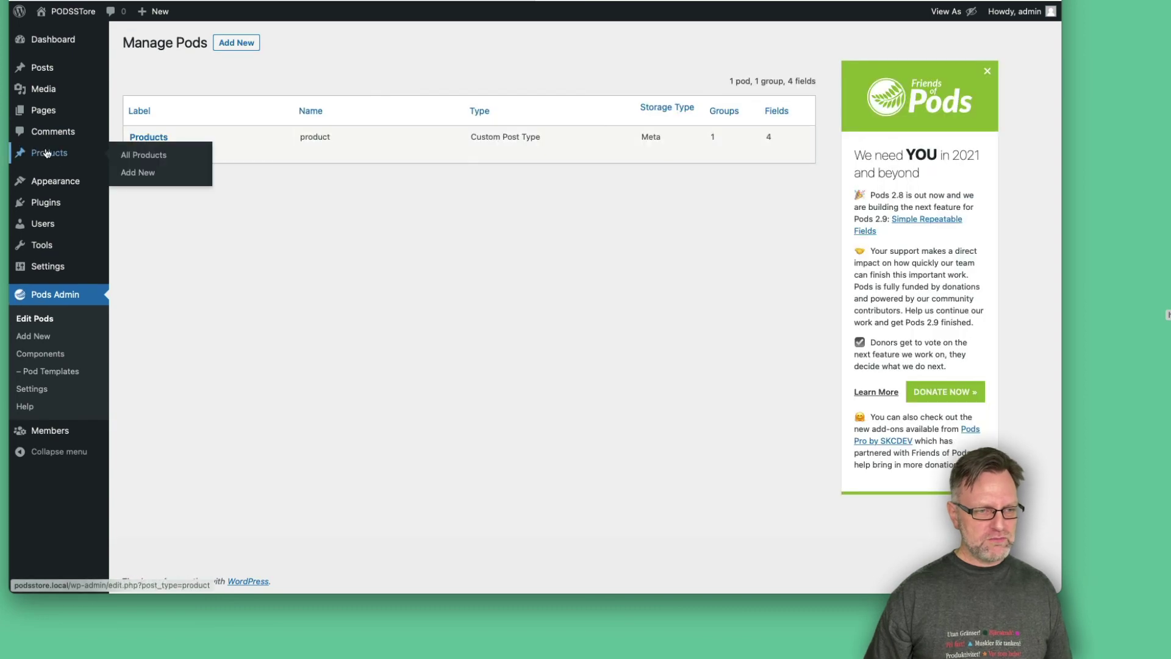
click(137, 174)
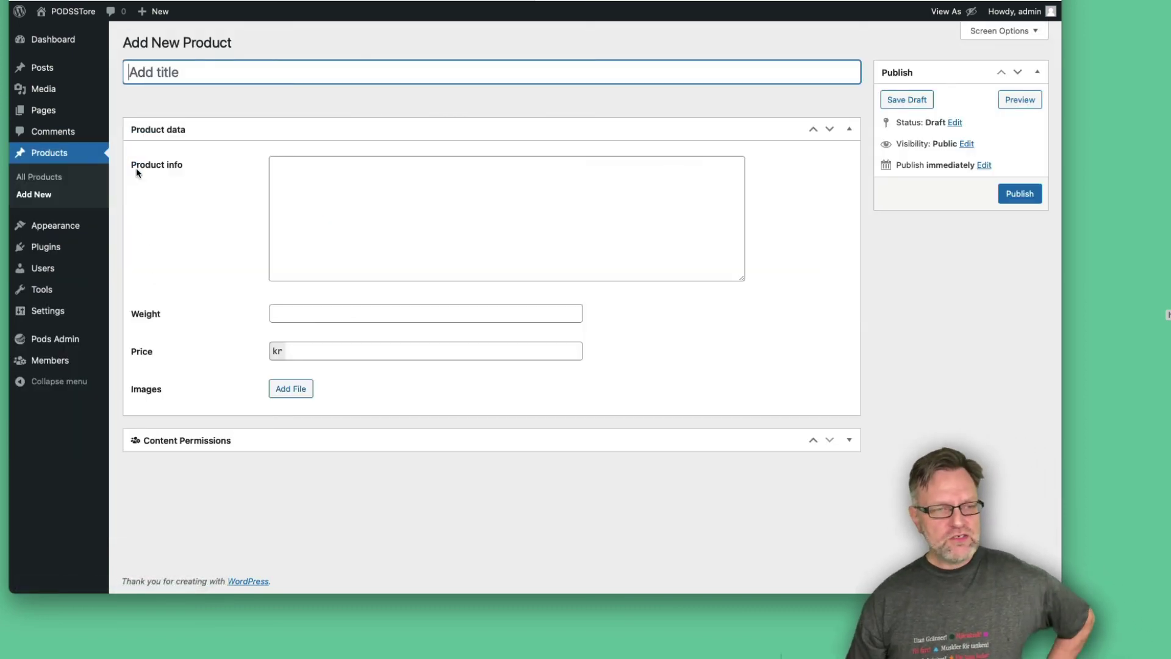
click(348, 175)
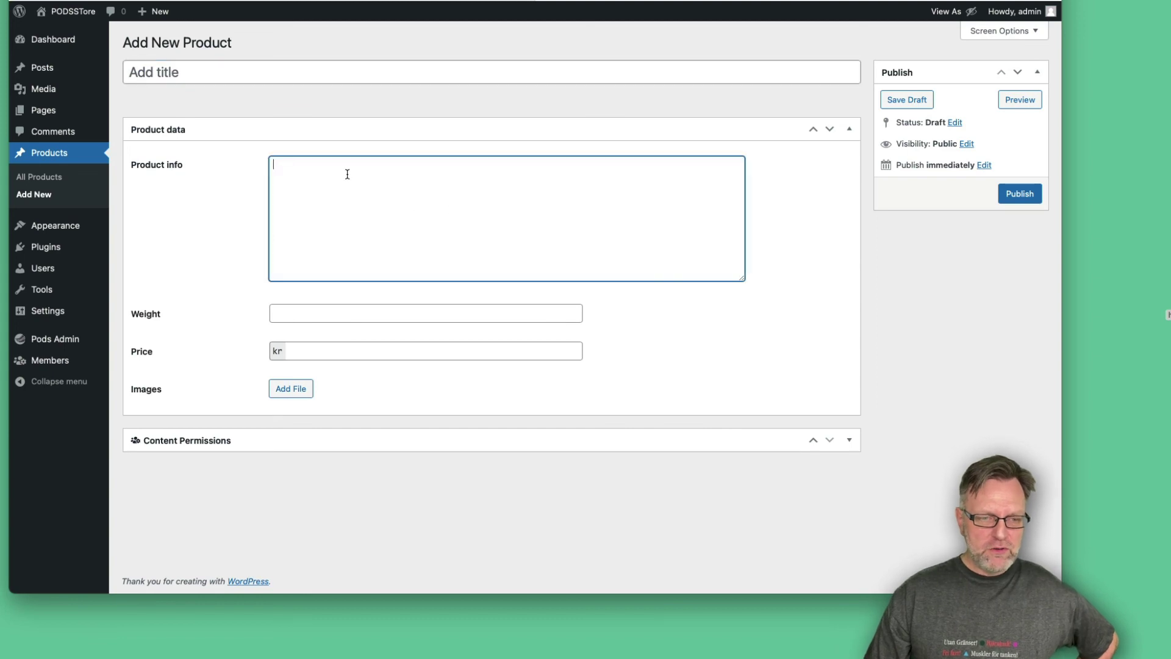
click(303, 311)
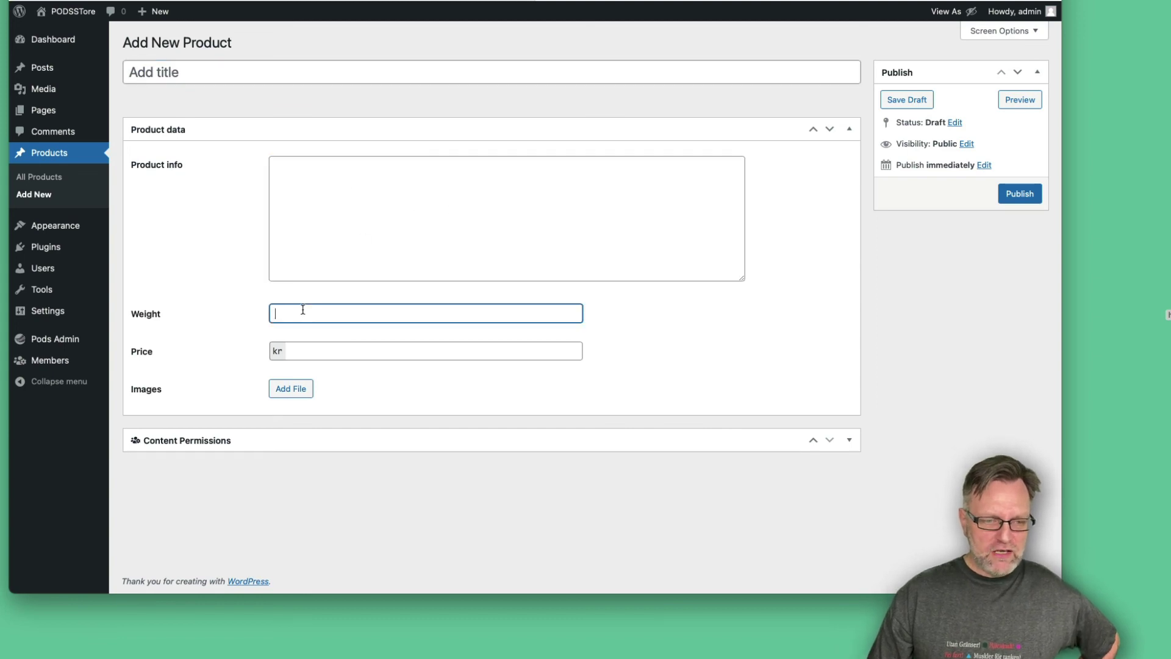
click(314, 351)
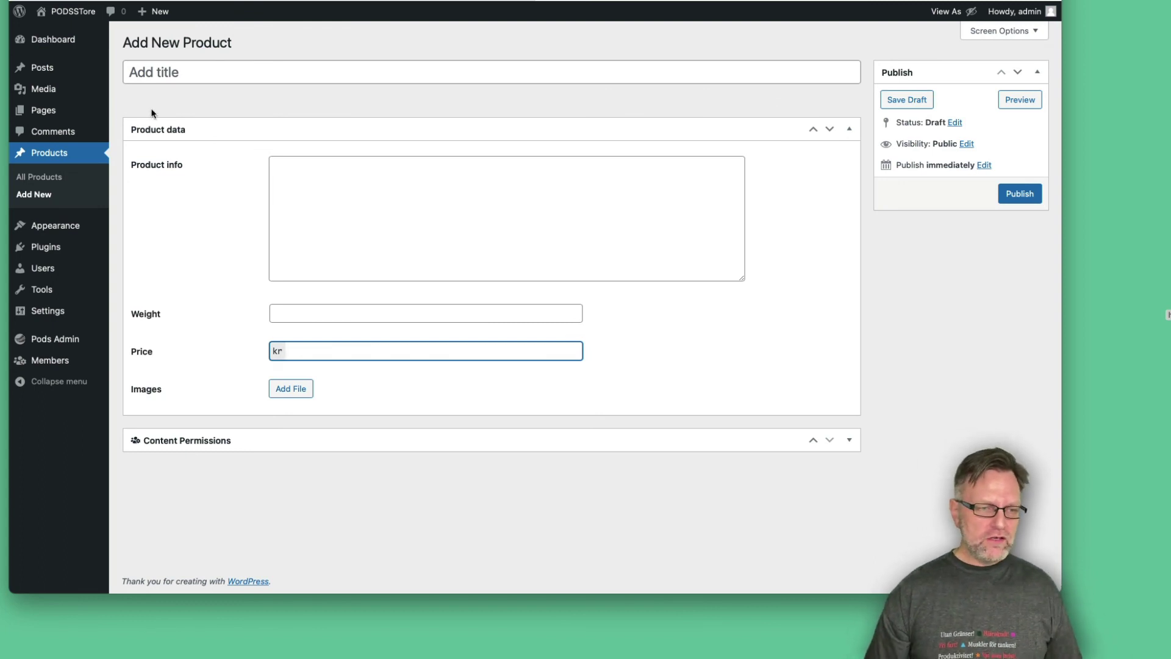
mouse_move(52, 118)
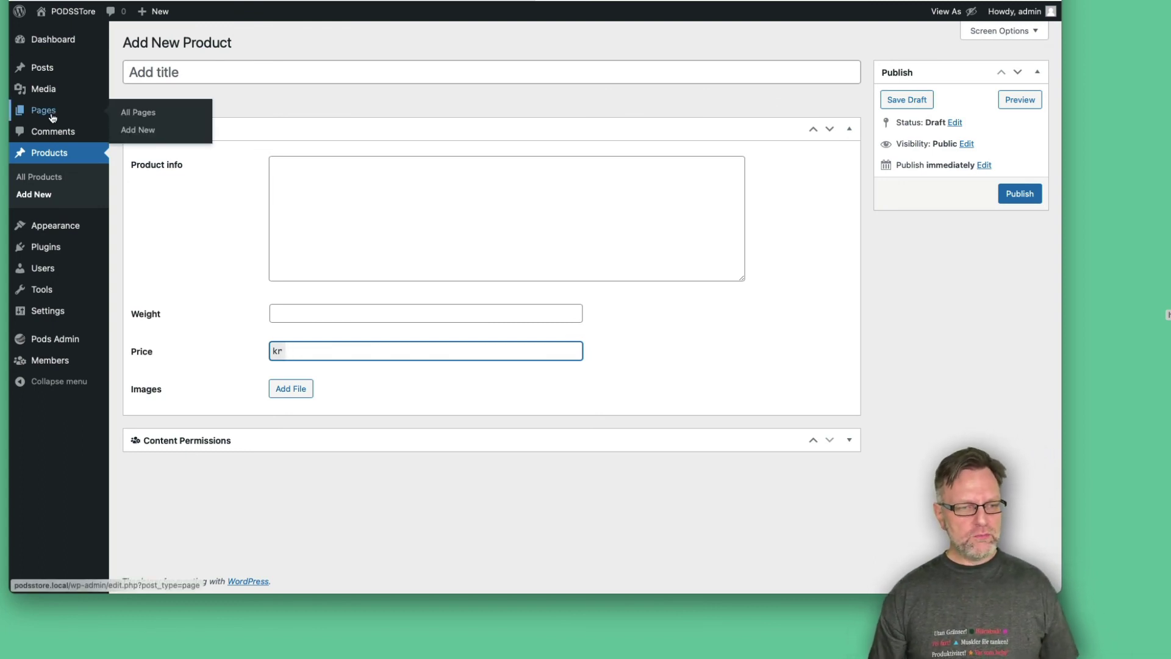